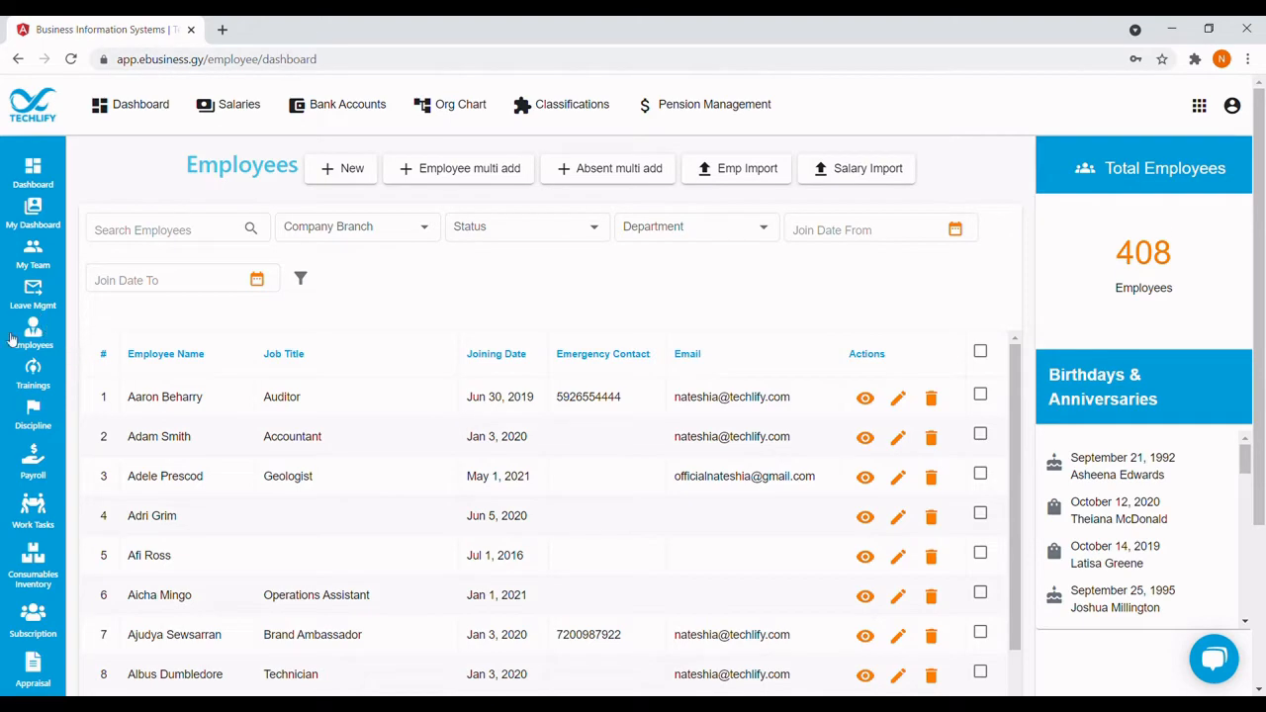
Start a new employee record and enter the employee's first and last name.
click(344, 176)
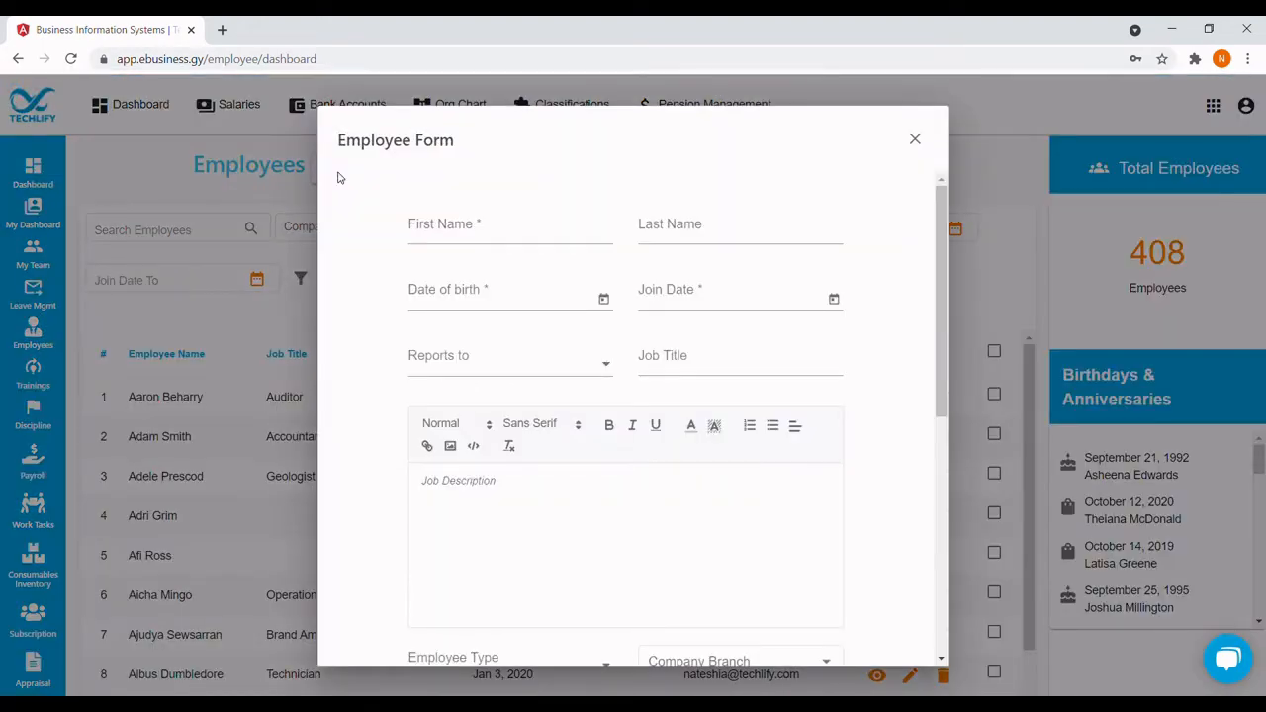
click(447, 238)
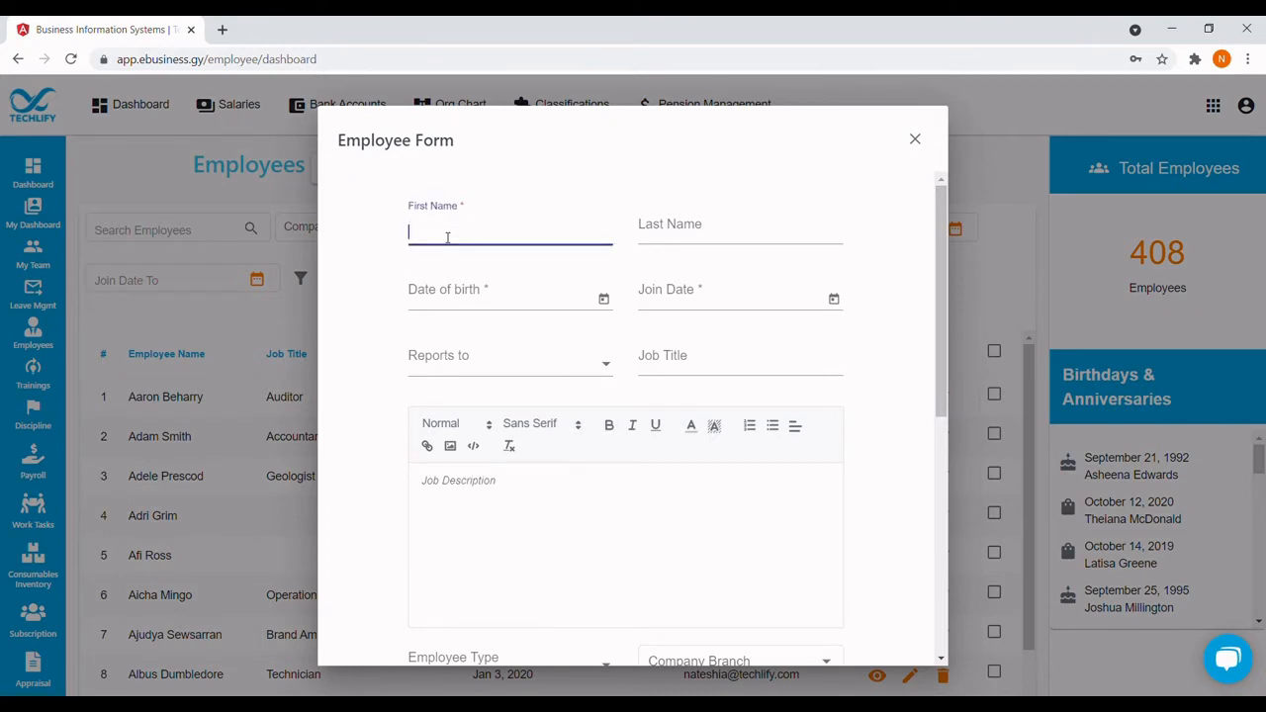
key(Tab)
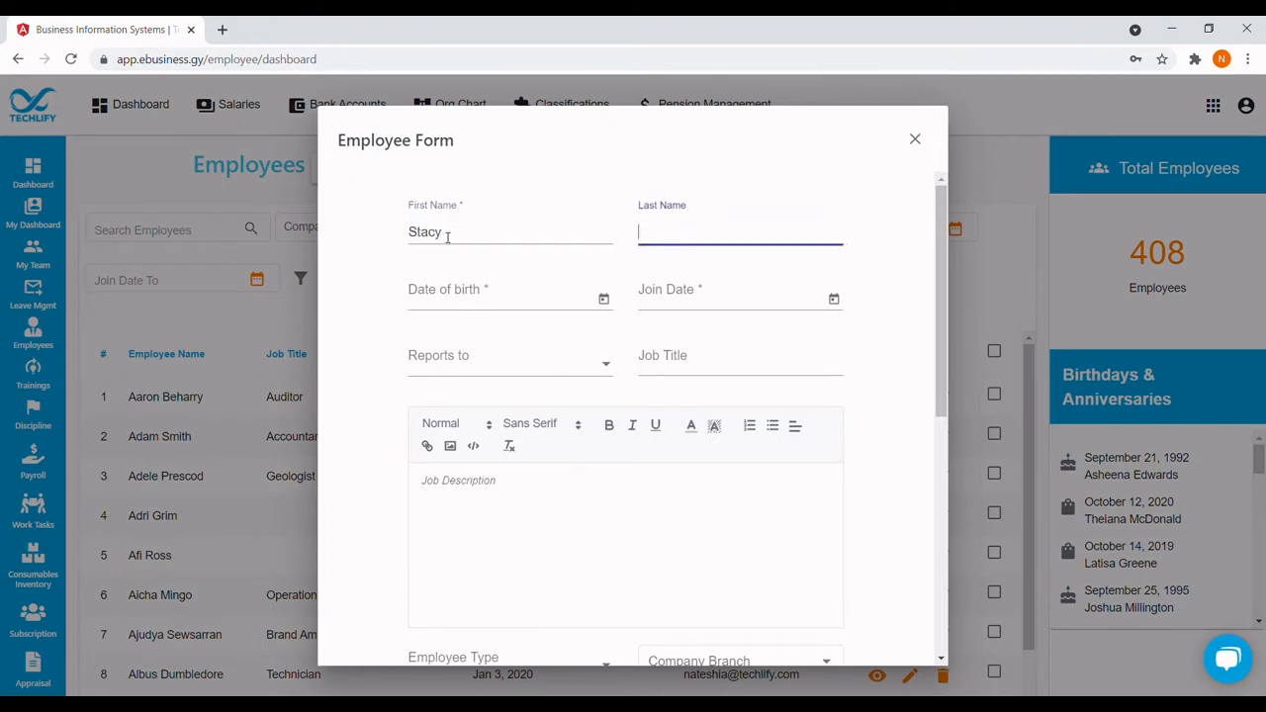
Set the date of birth to 10/12/1989 and the join date to 6/1/2021.
click(602, 299)
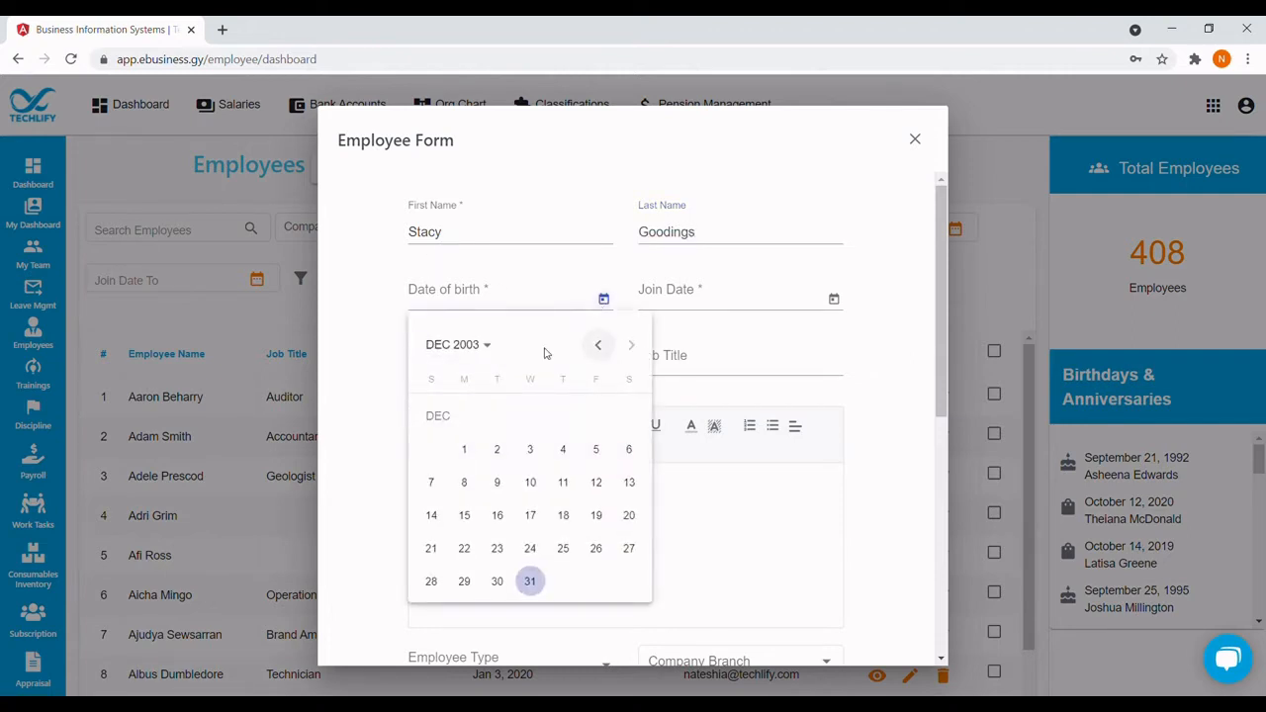
click(484, 344)
click(500, 461)
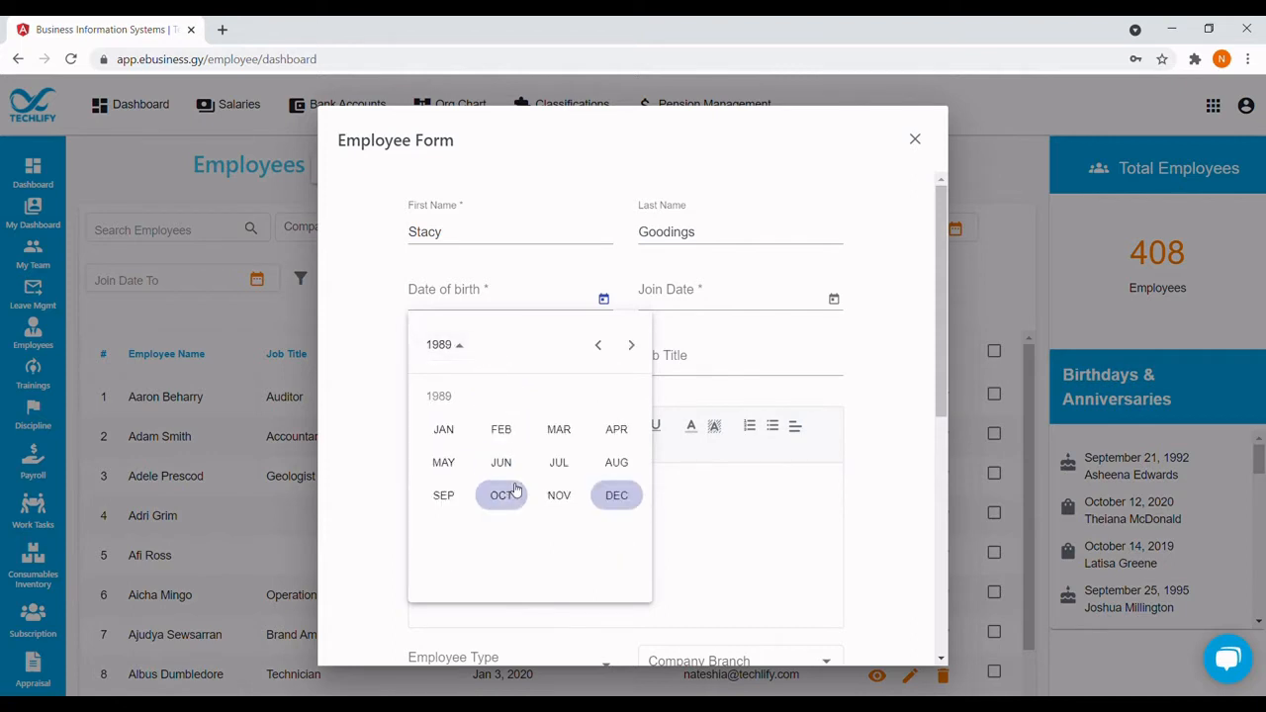
click(513, 497)
click(564, 484)
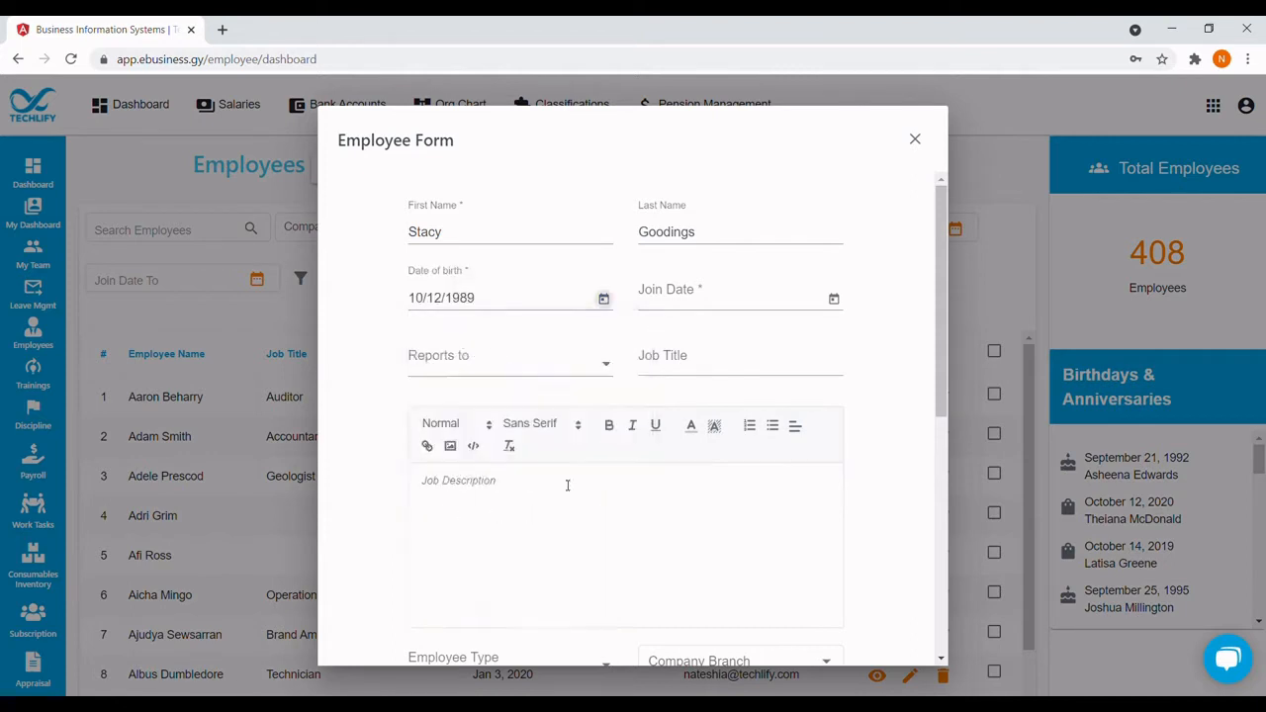
click(834, 299)
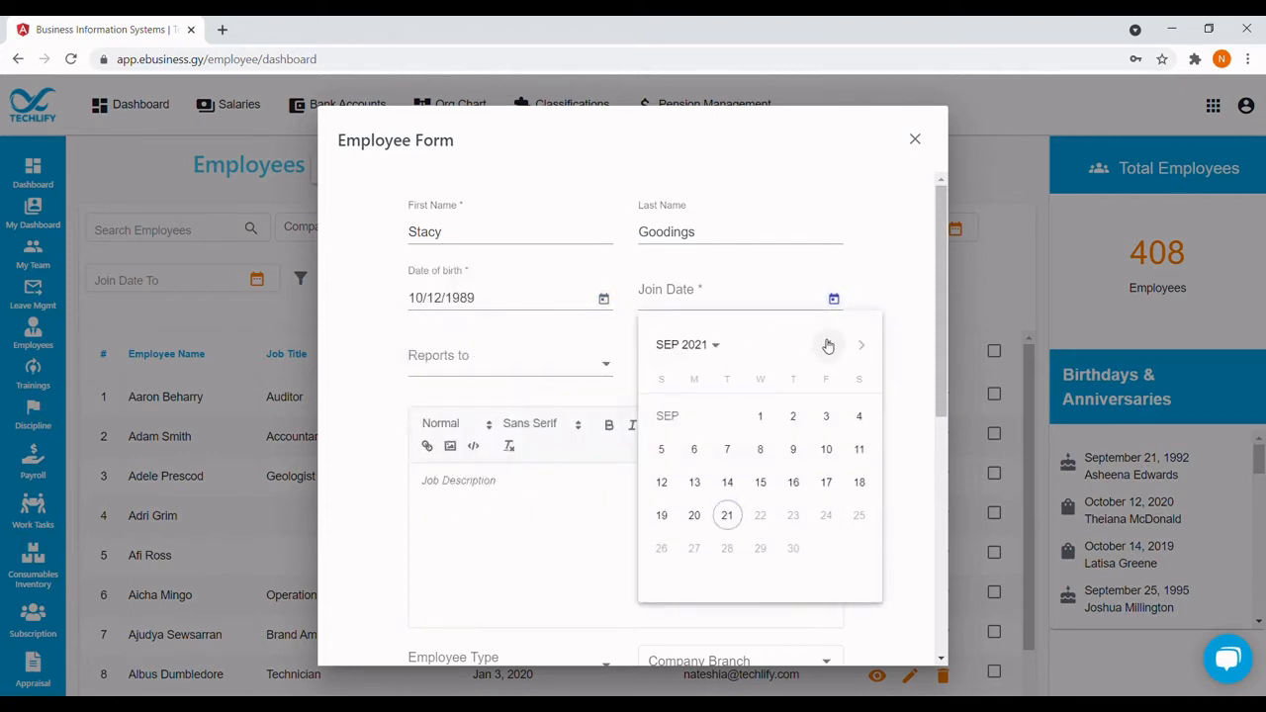
click(828, 345)
click(828, 345)
click(828, 344)
click(728, 449)
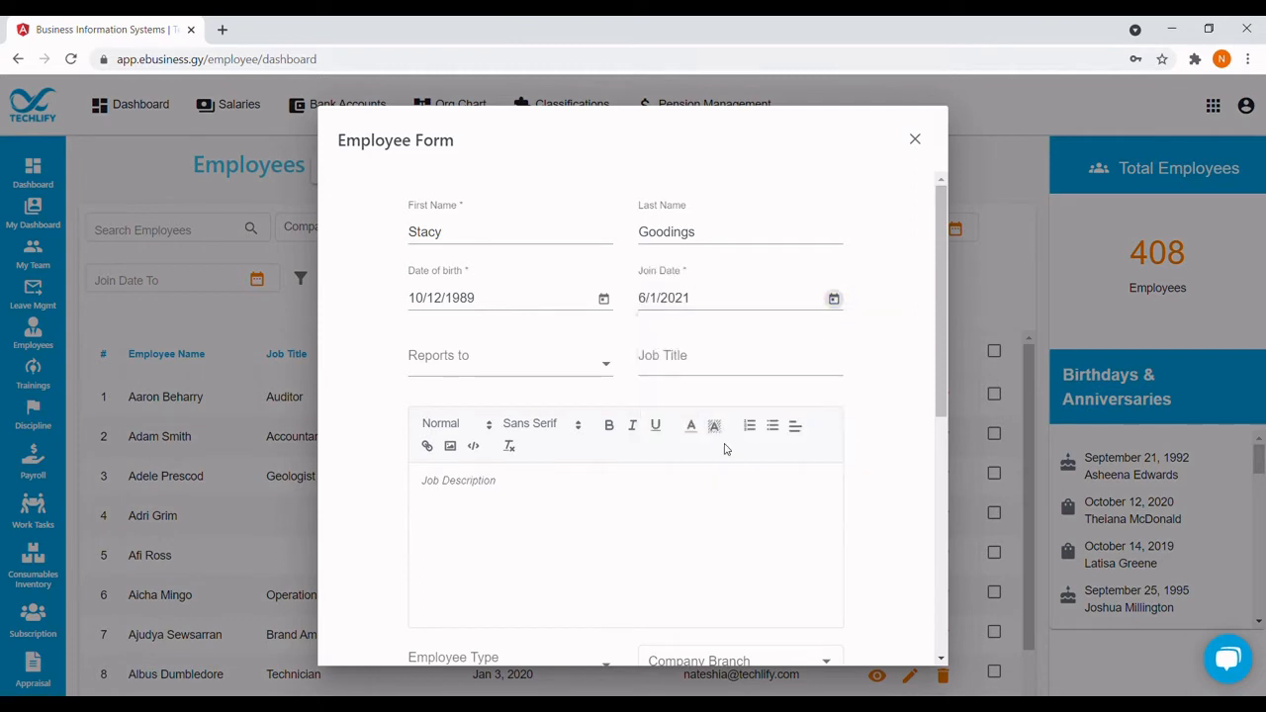
click(613, 367)
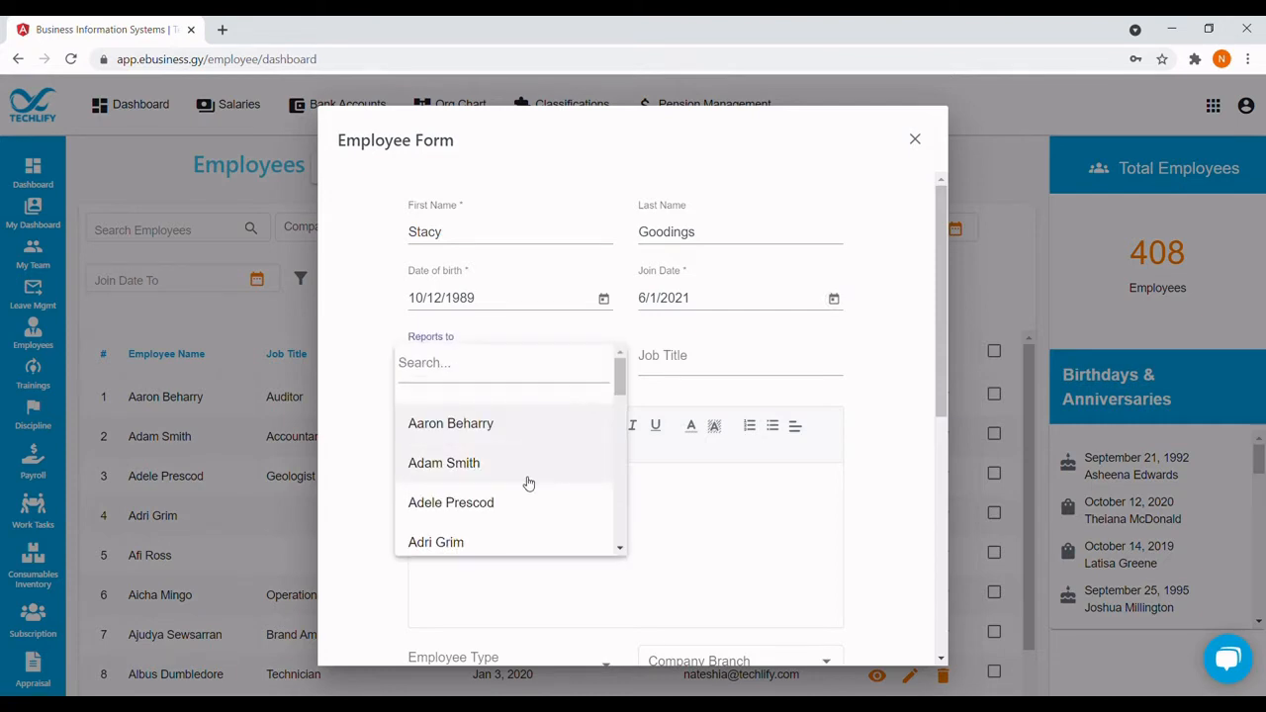
Choose the employee's supervisor in Reports to and enter CSR as the job title.
click(457, 364)
text(nates)
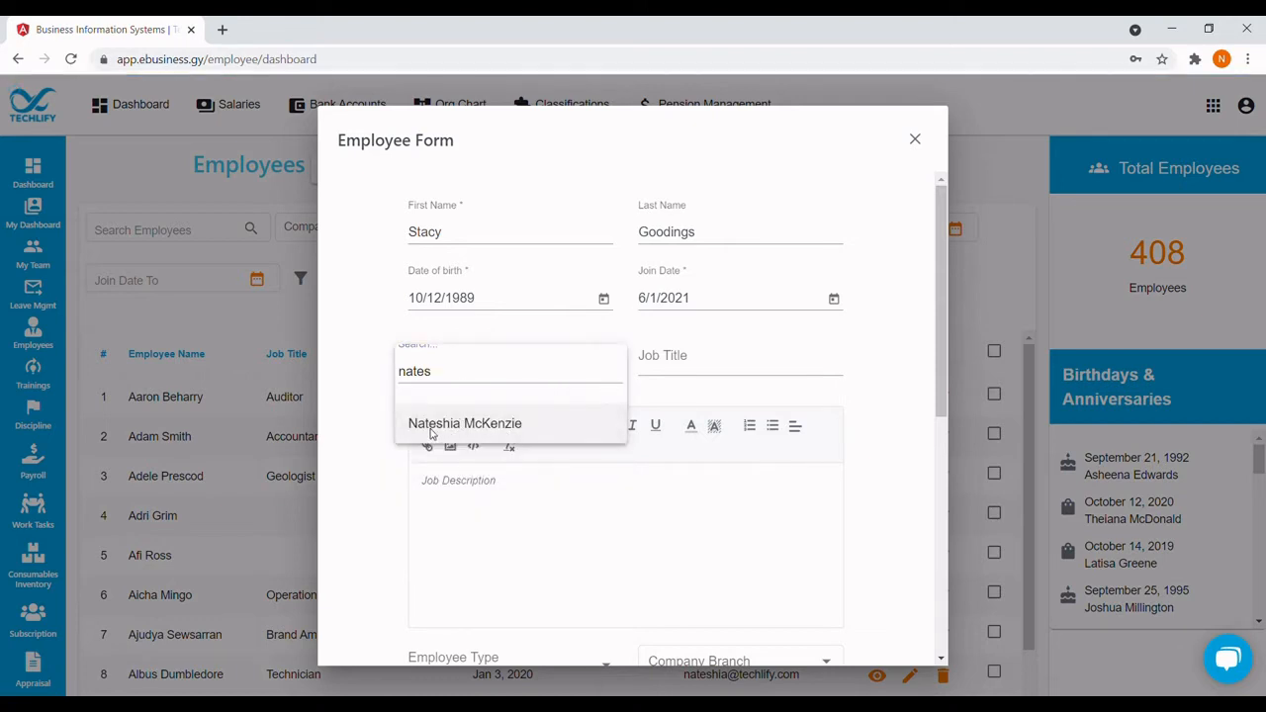
click(432, 427)
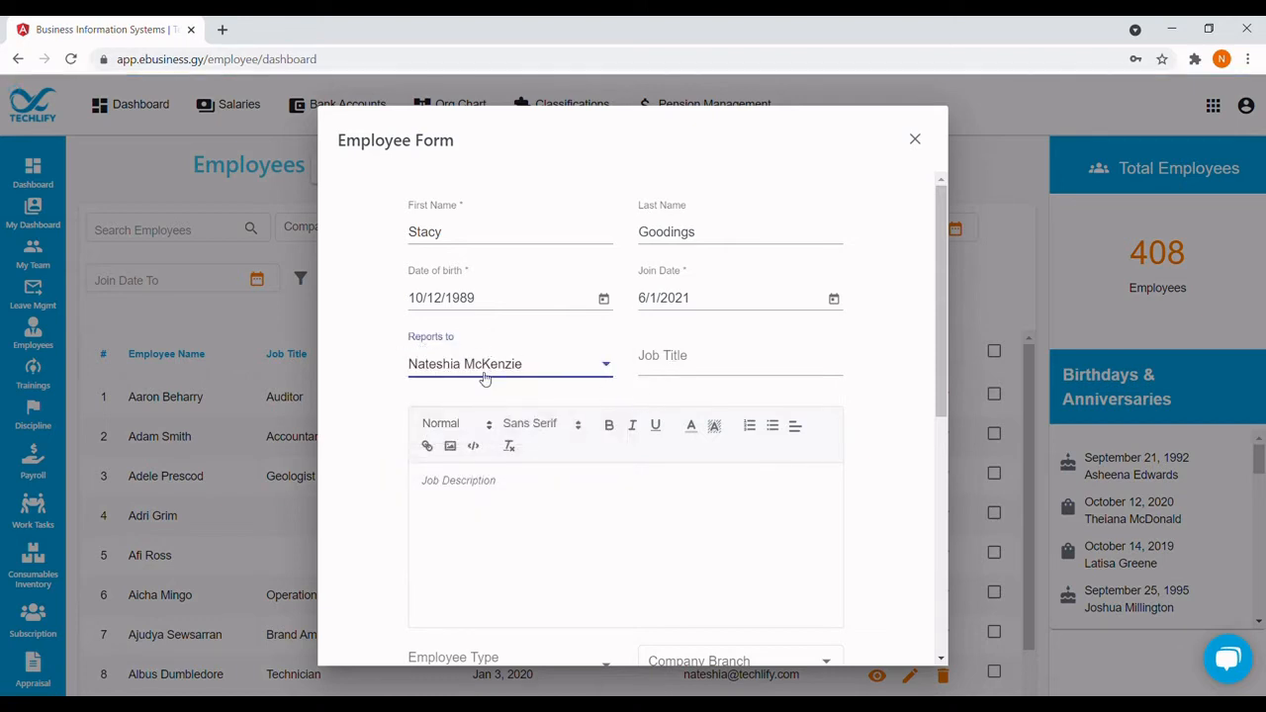
click(680, 369)
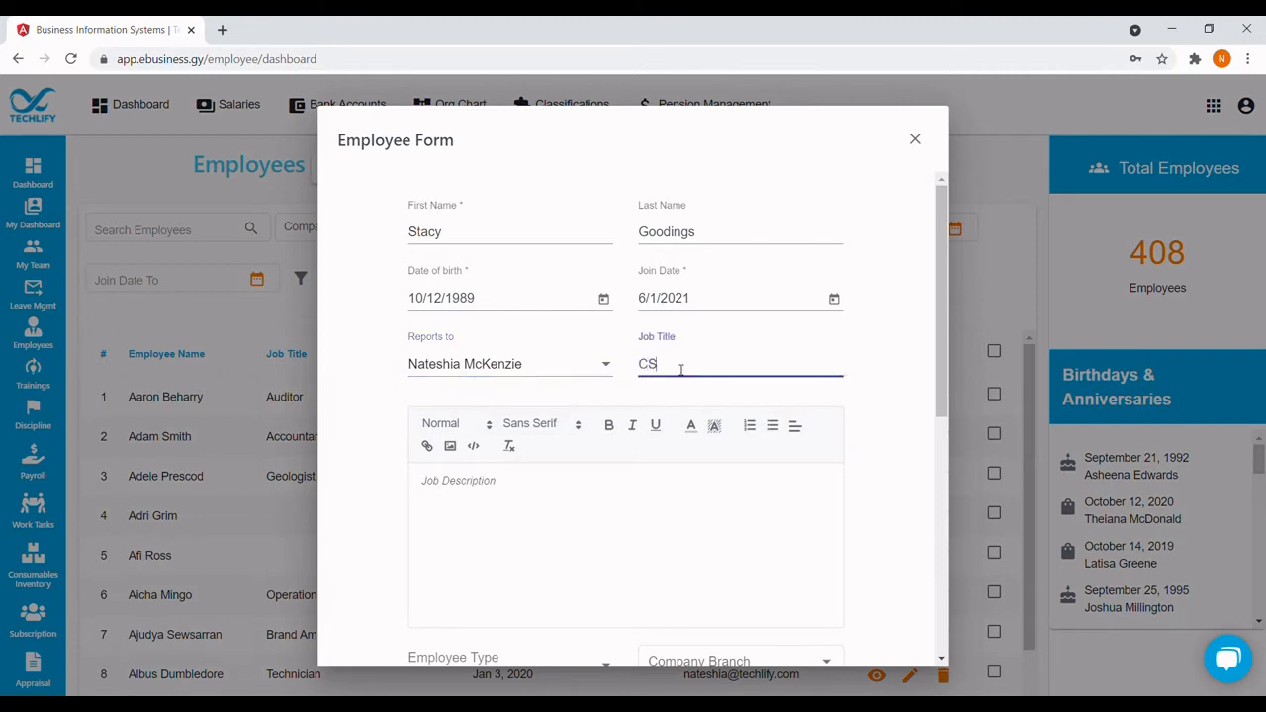
scroll(681, 369, down, 2)
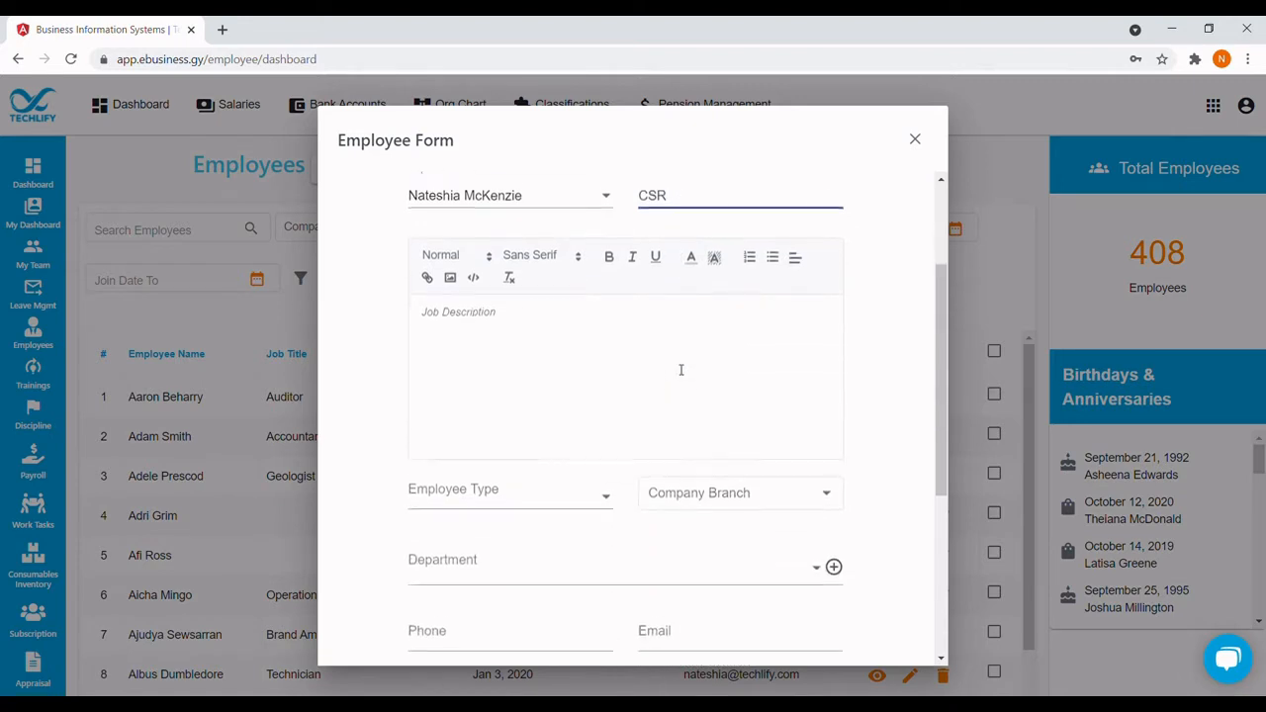
Make the employee Full-Time in the Queenstown branch's Business Development department.
click(591, 491)
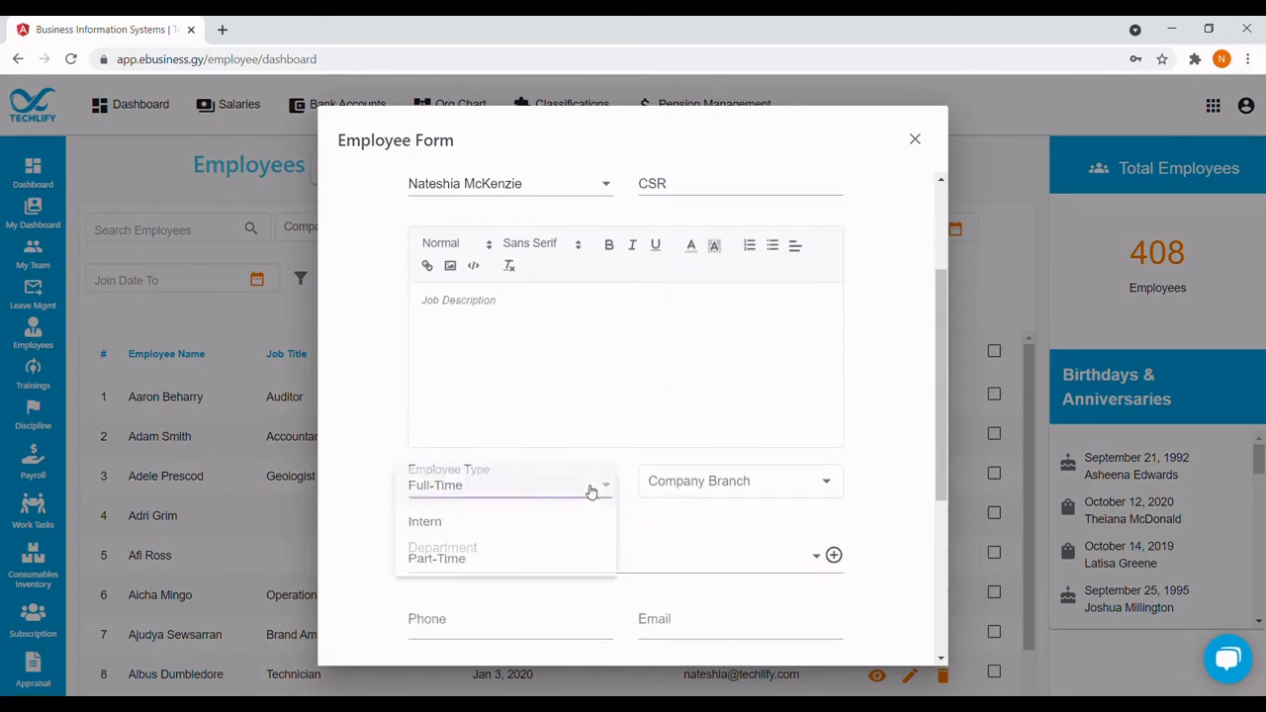
click(498, 492)
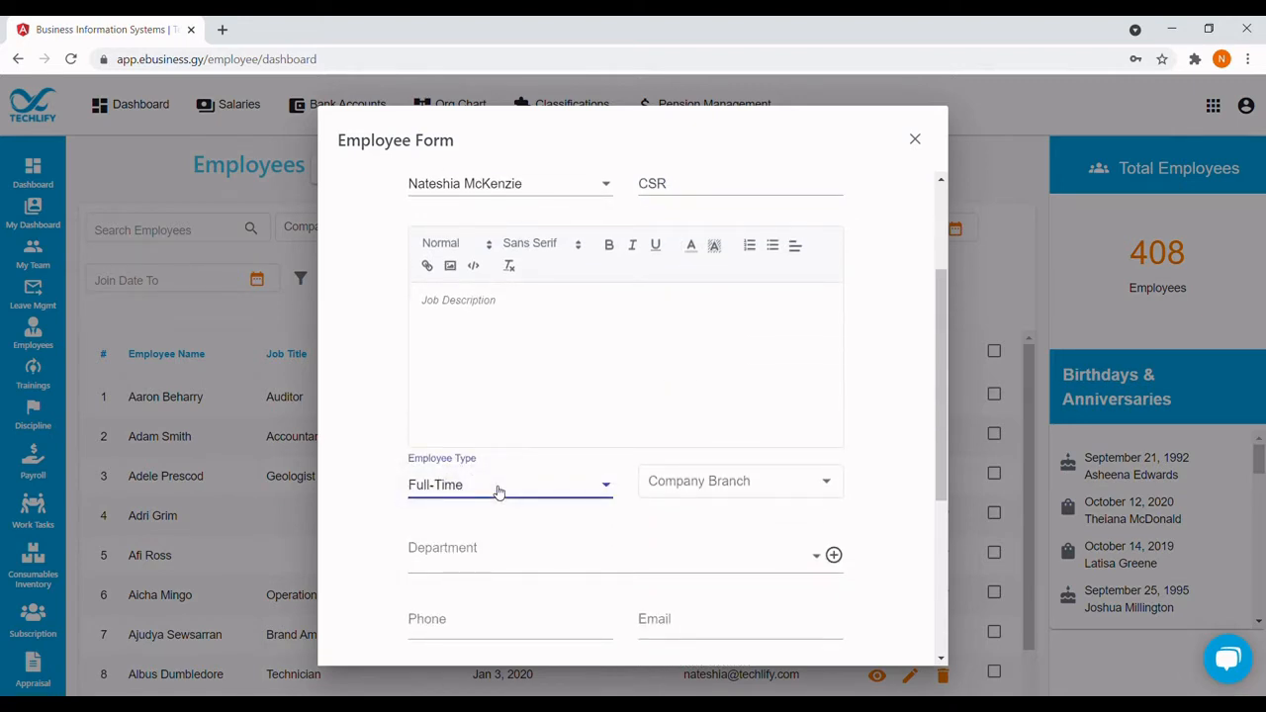
click(711, 483)
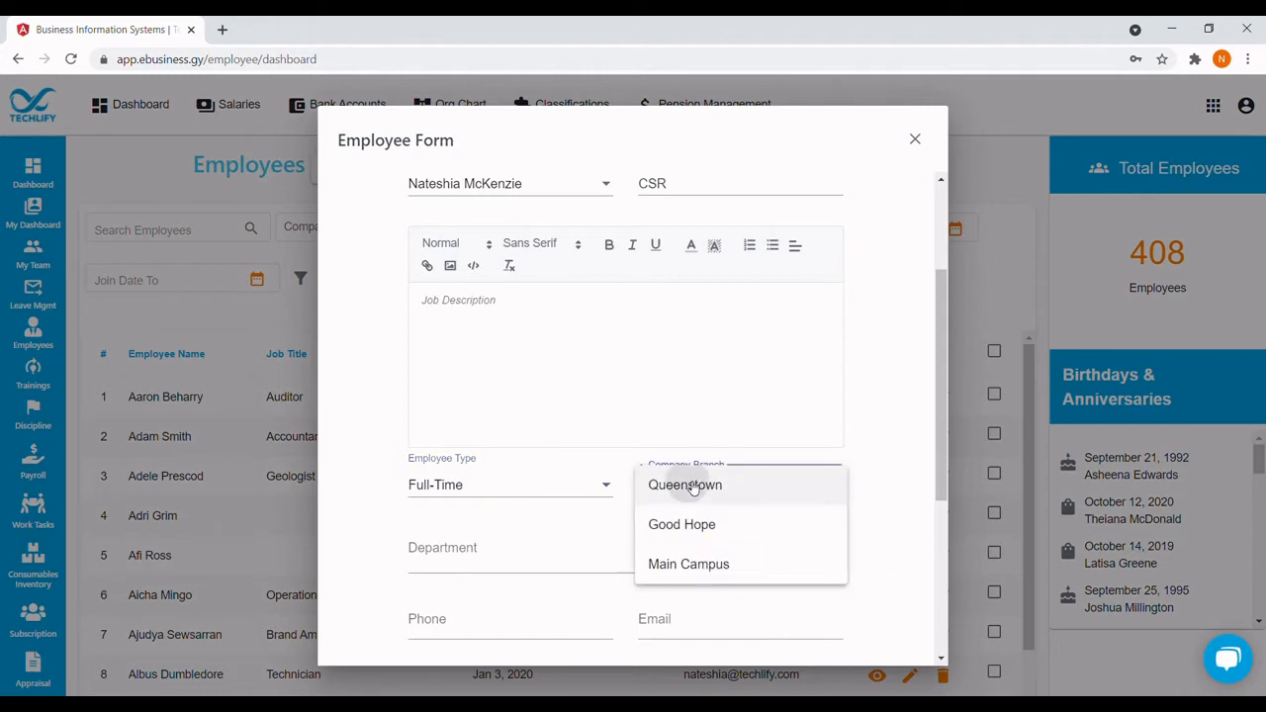
click(694, 487)
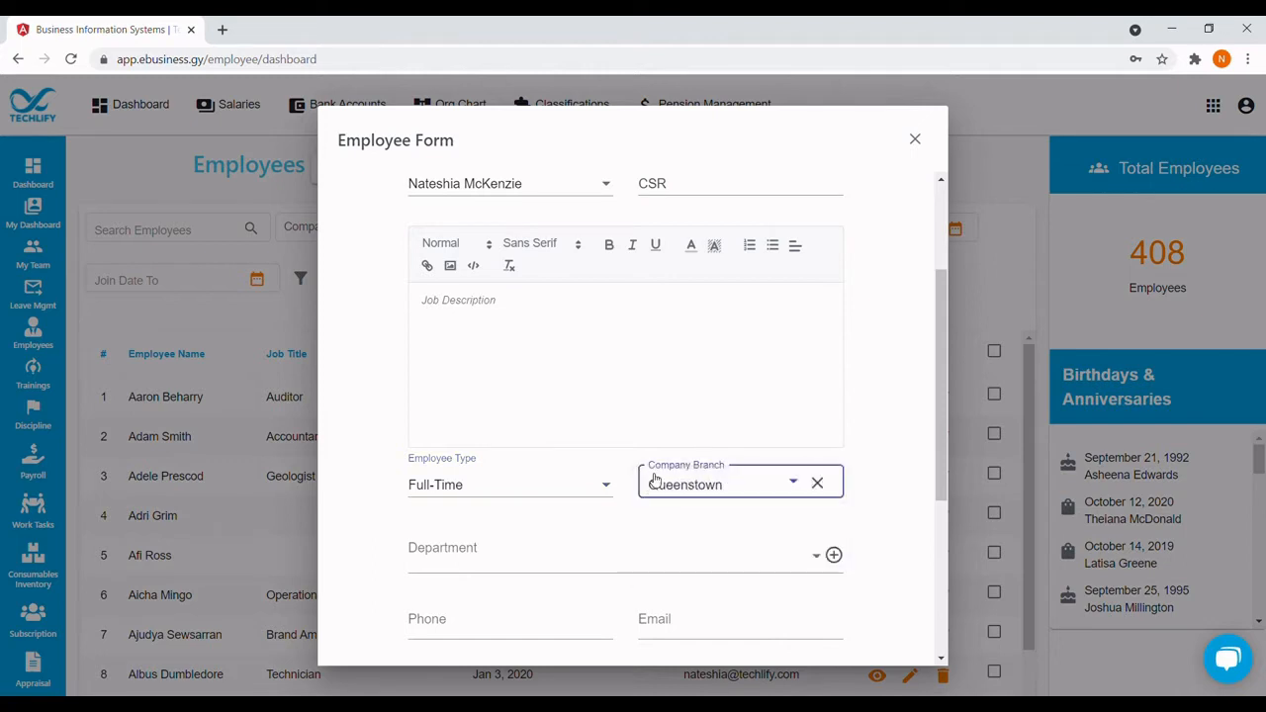
click(482, 565)
scroll(478, 502, down, 3)
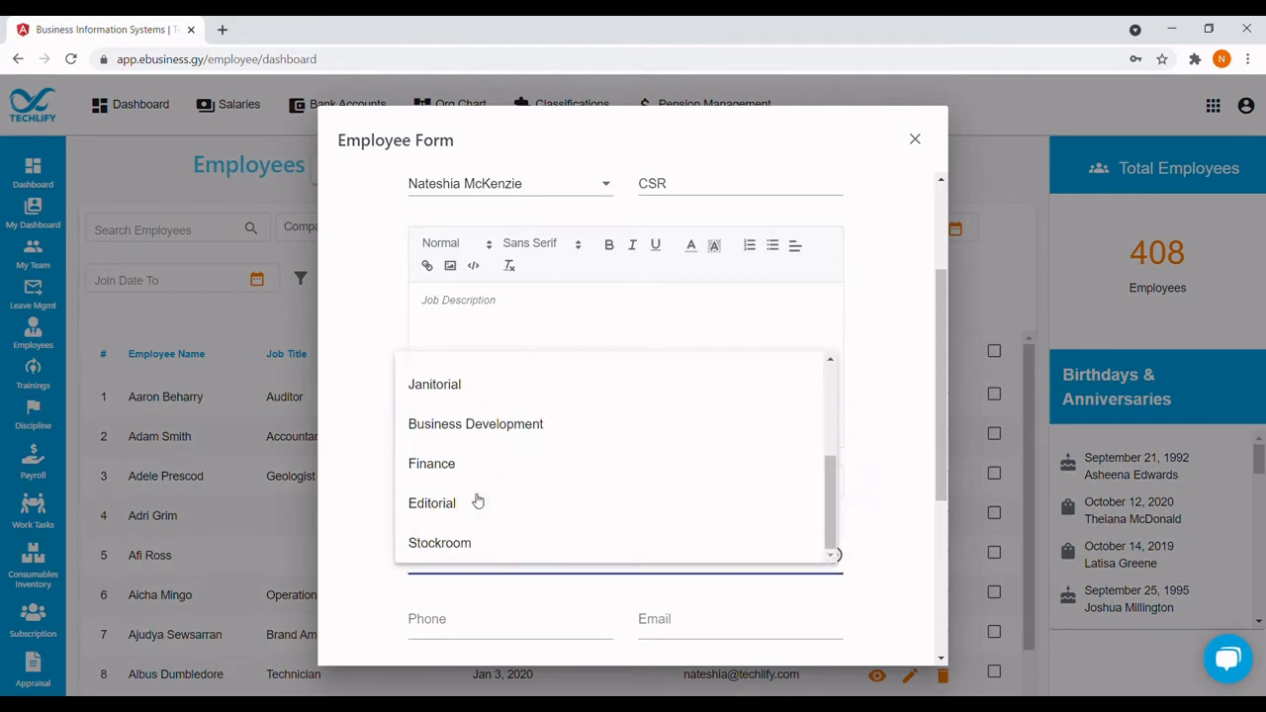
click(480, 425)
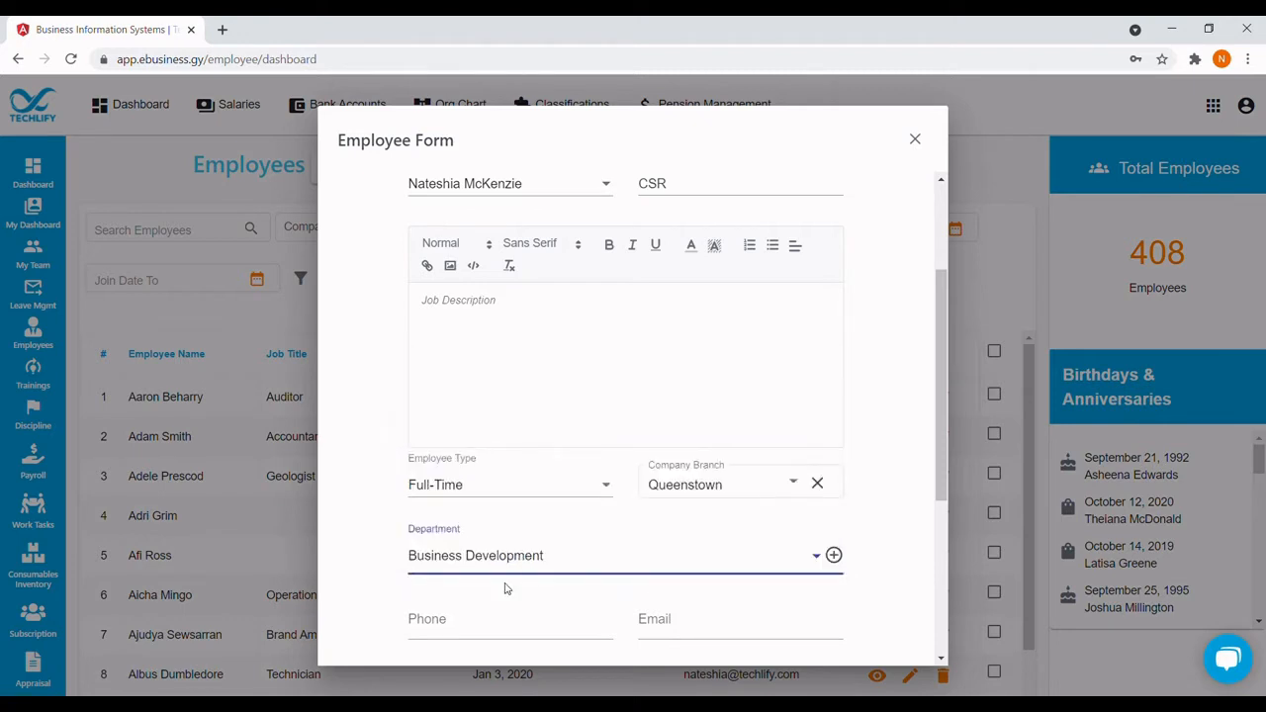
Enter the employee's phone number and save the new employee record.
scroll(505, 589, down, 2)
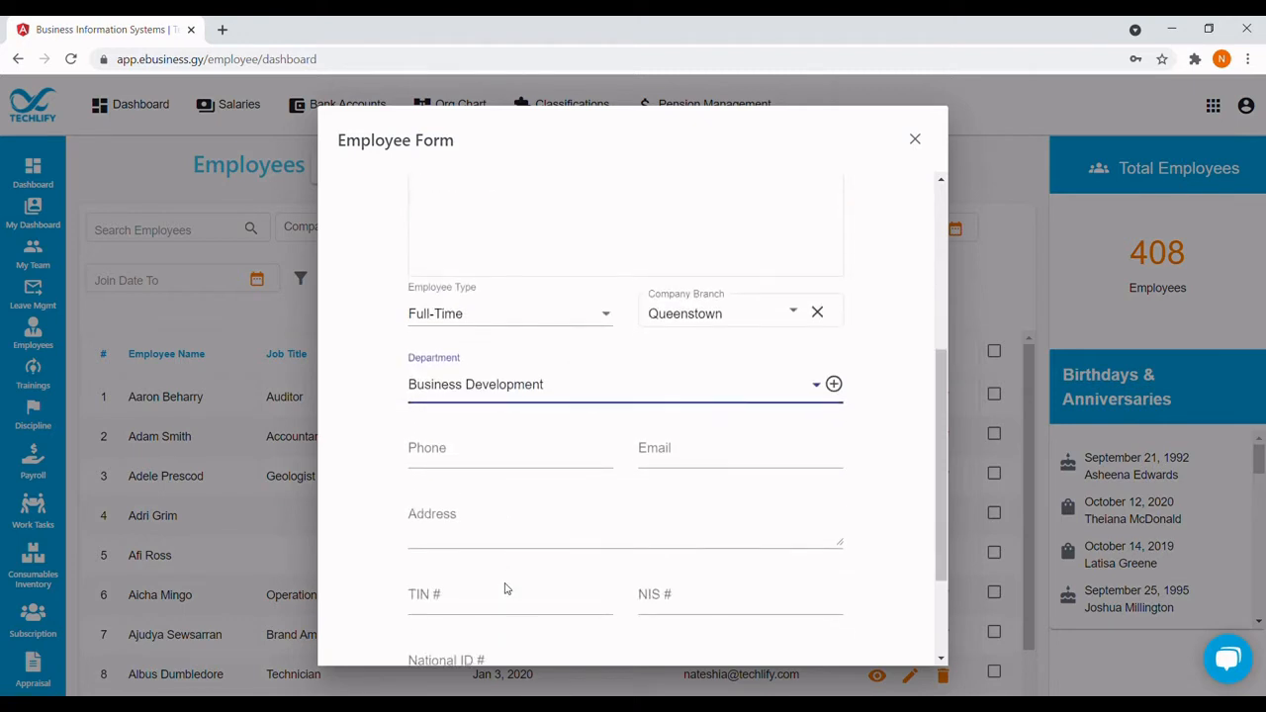
click(465, 454)
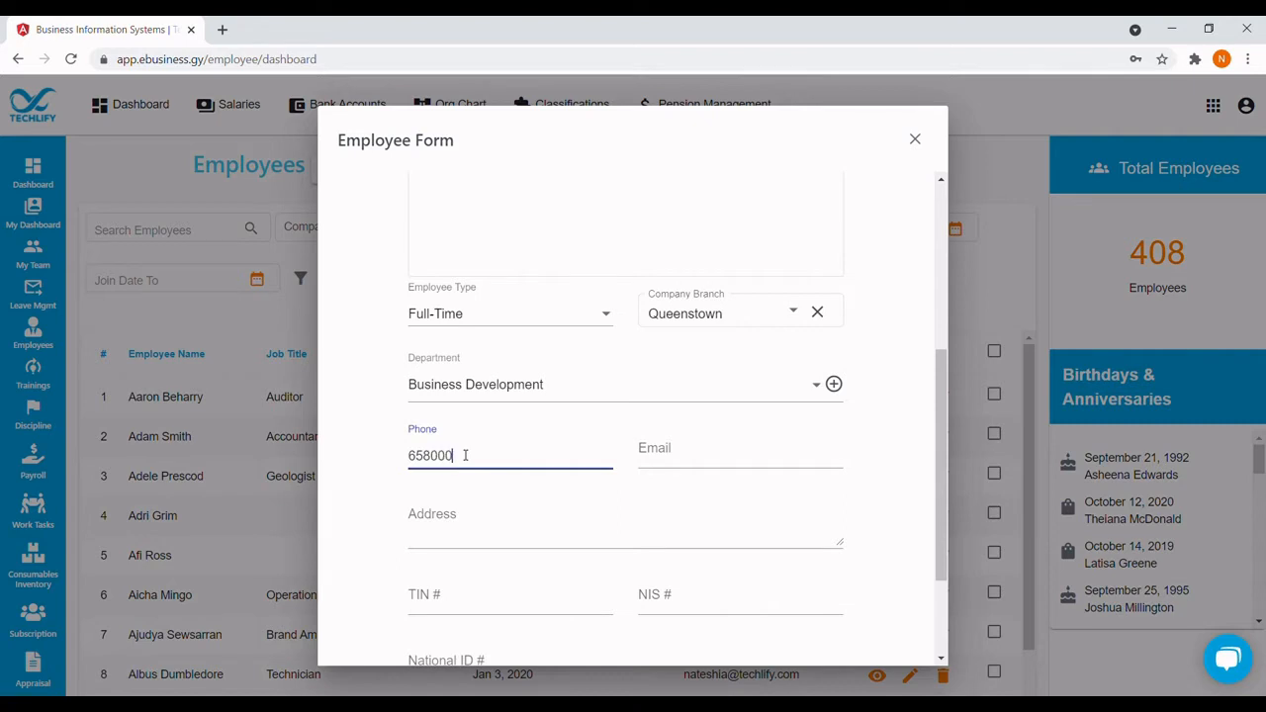
scroll(493, 513, down, 2)
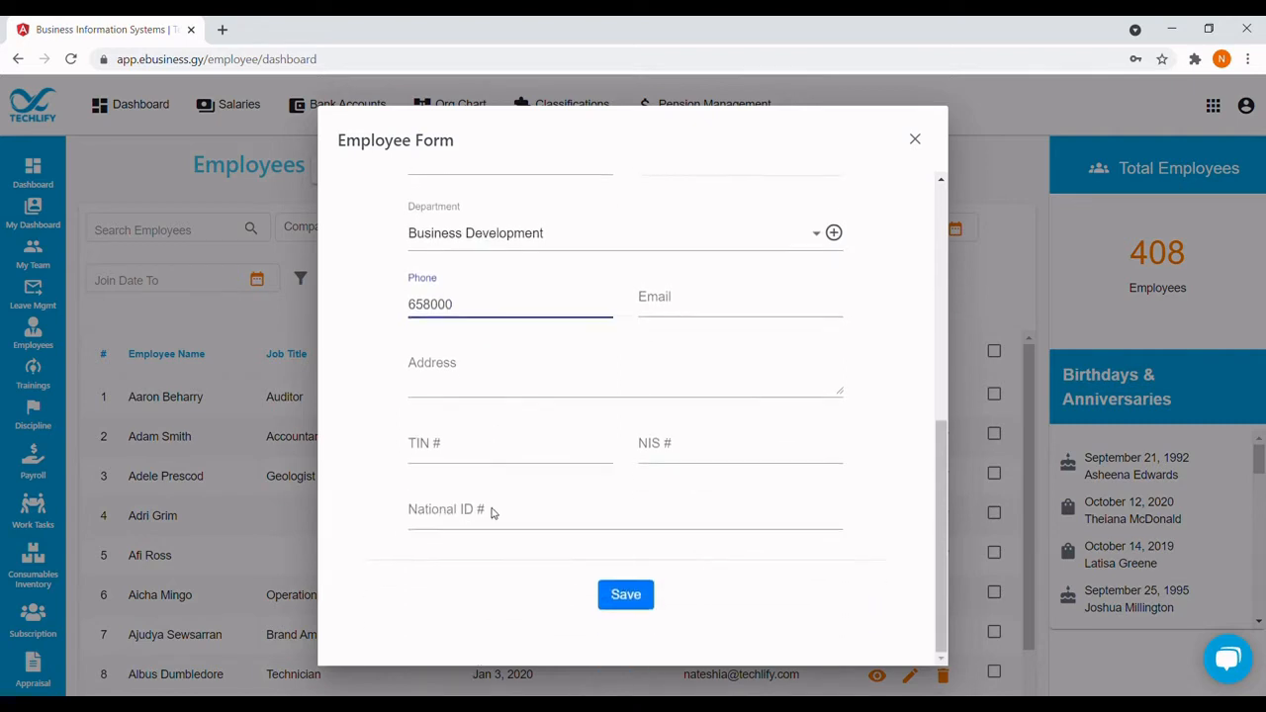
click(477, 460)
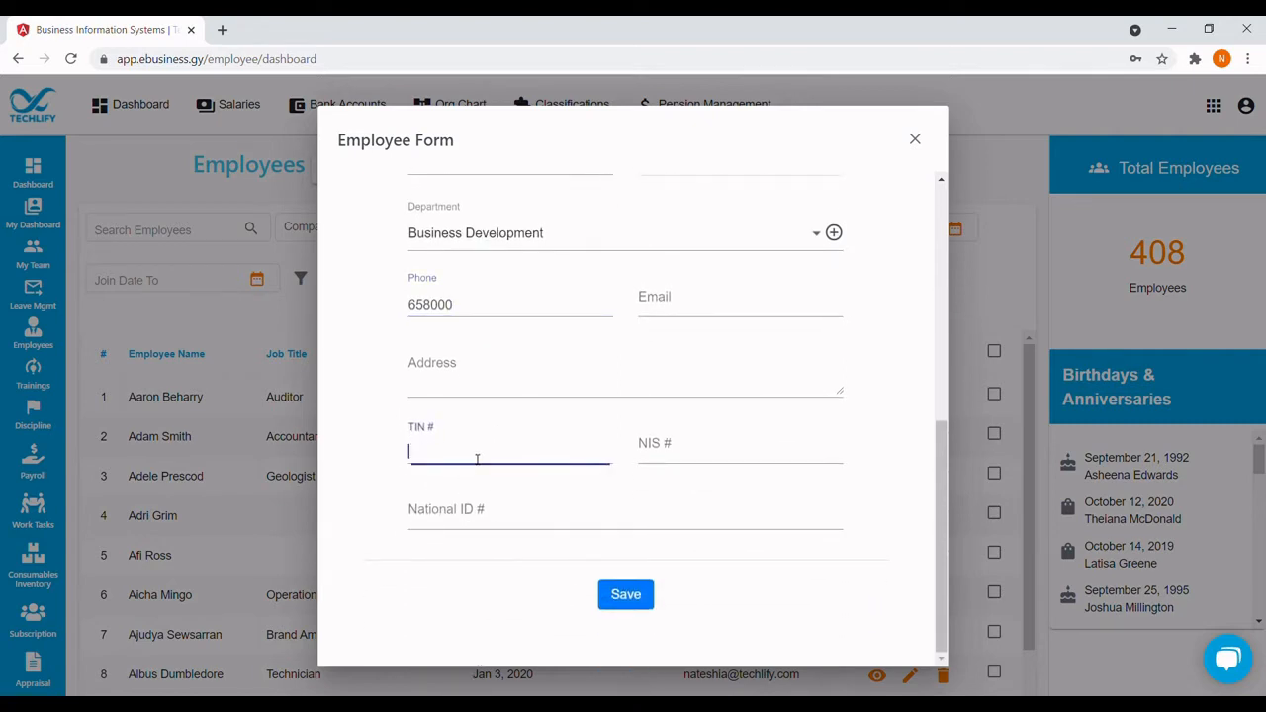
click(672, 454)
click(623, 595)
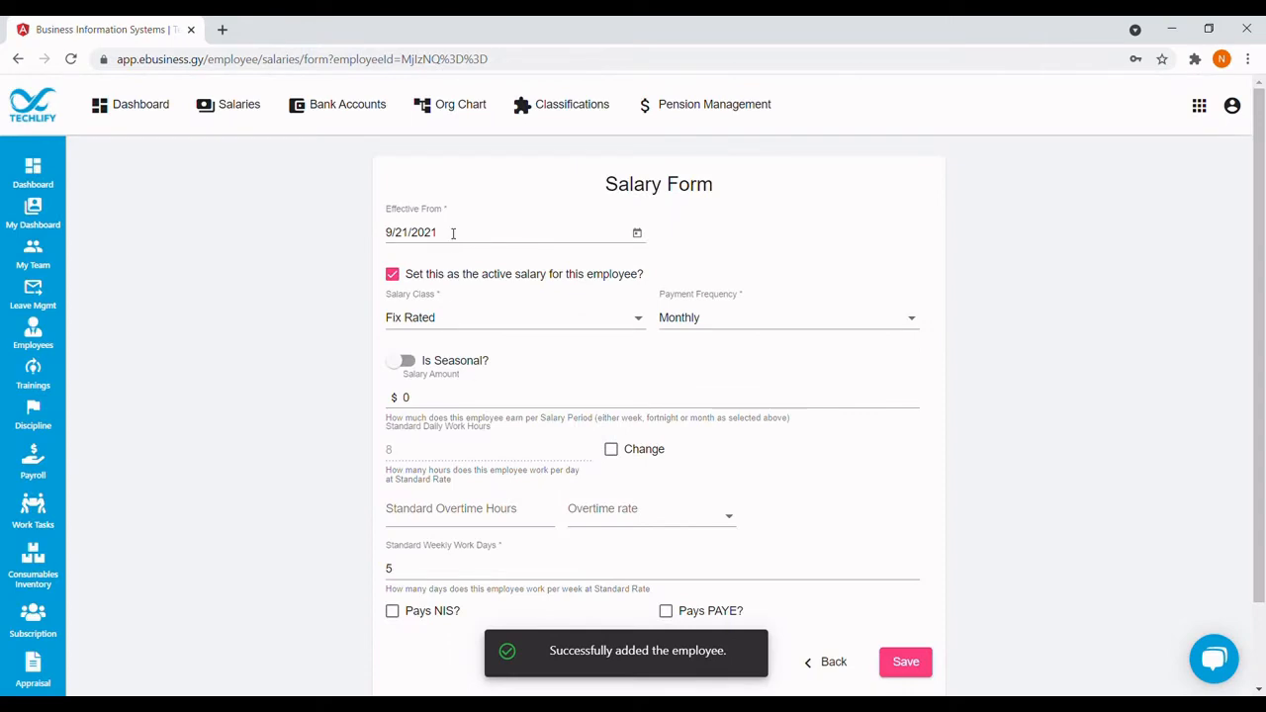
Set the salary effective date to 8/1/2021.
click(637, 233)
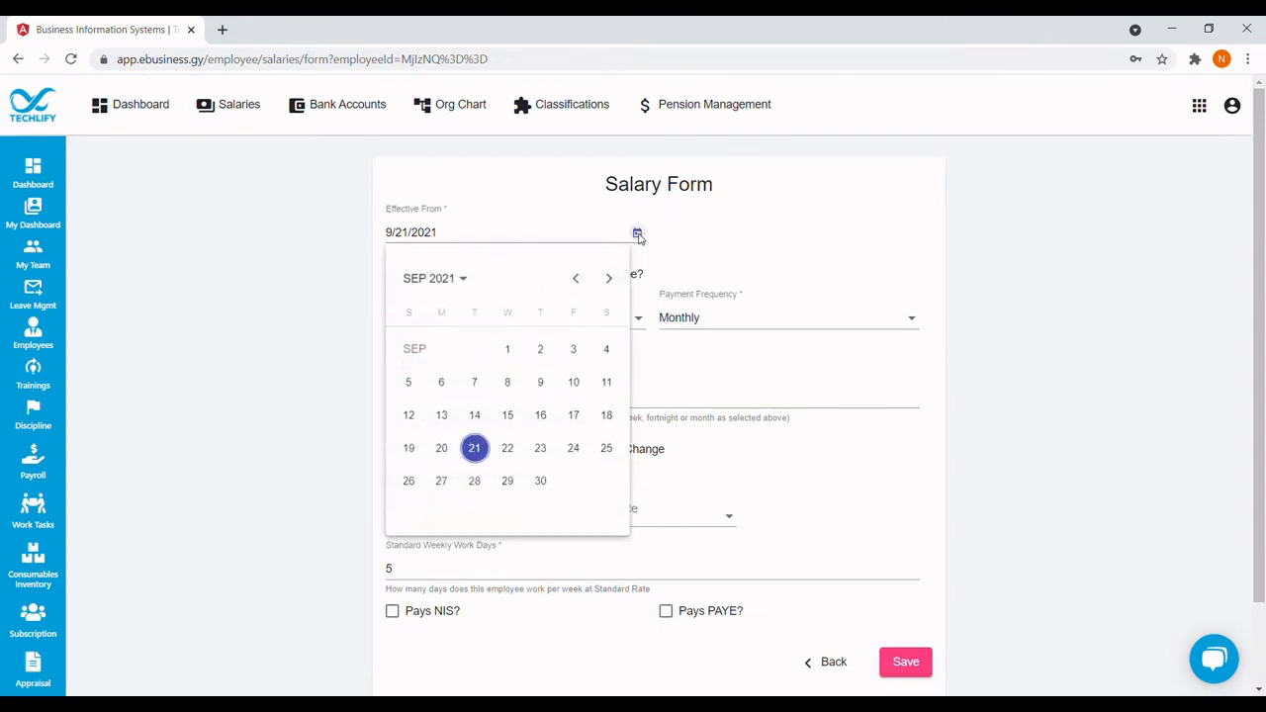
click(576, 279)
click(575, 279)
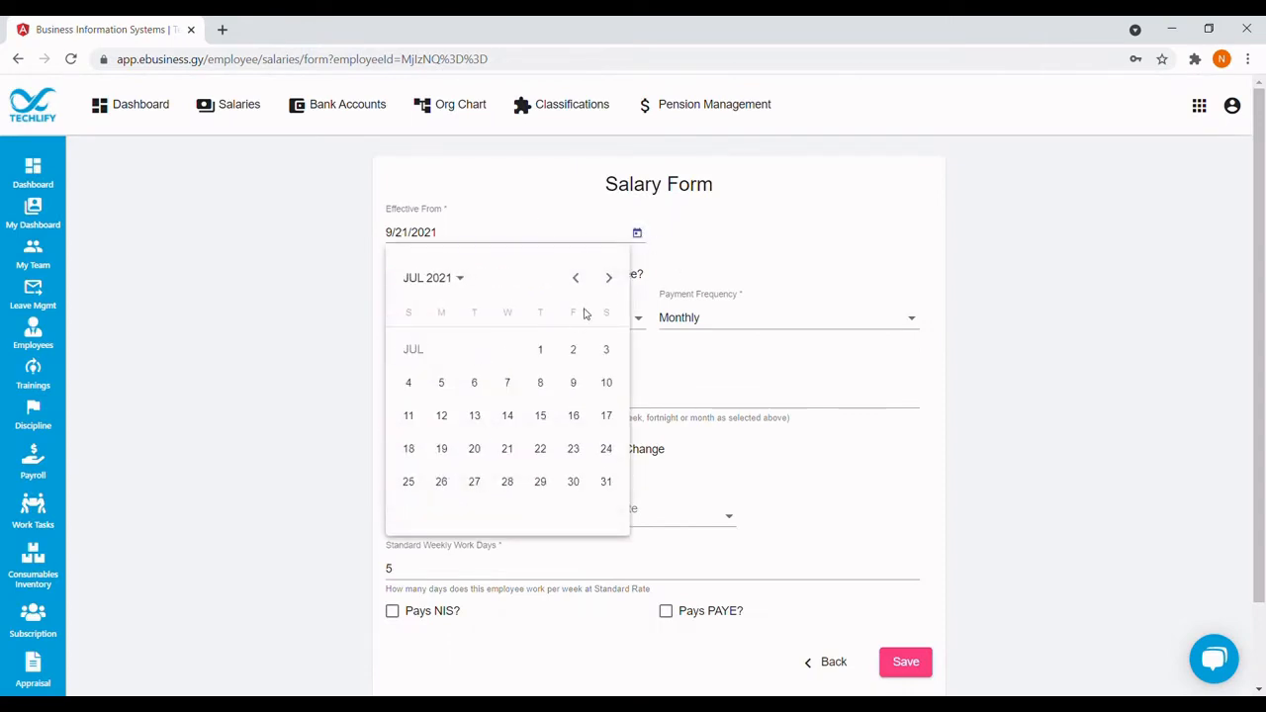
click(609, 282)
click(413, 392)
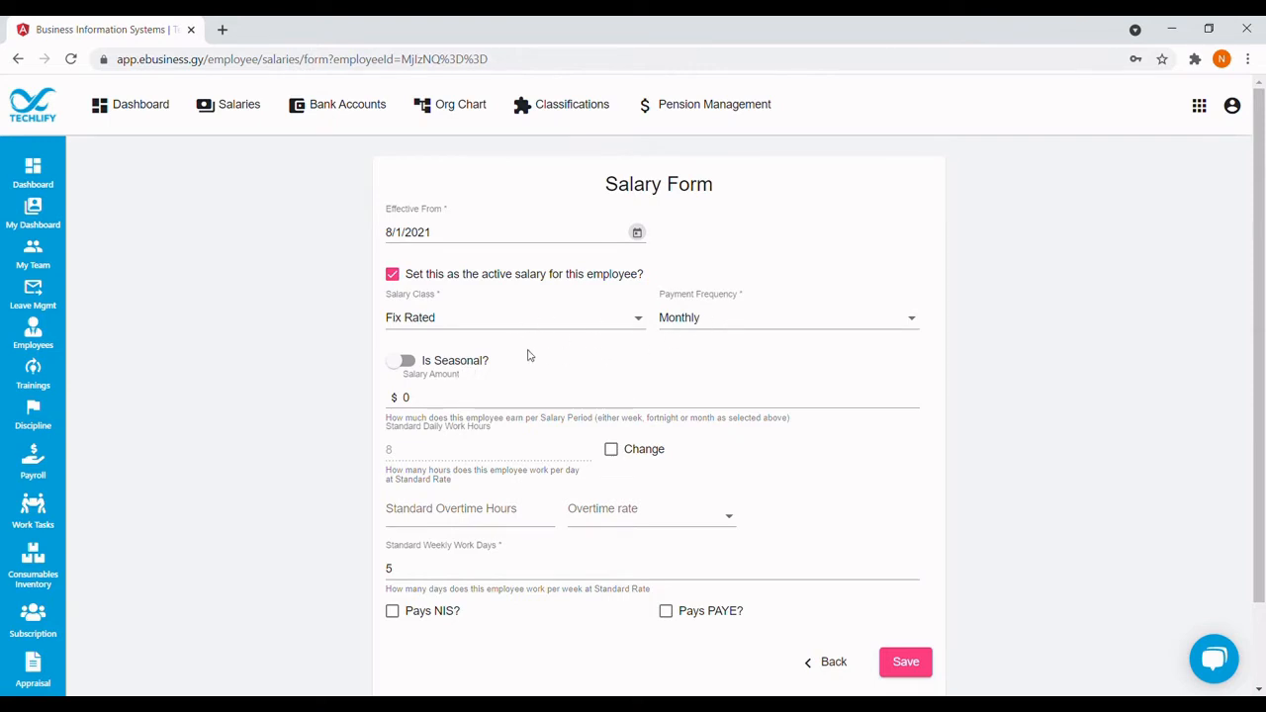
Enter a monthly salary of 87000 that pays NIS and PAYE, and save it.
click(426, 398)
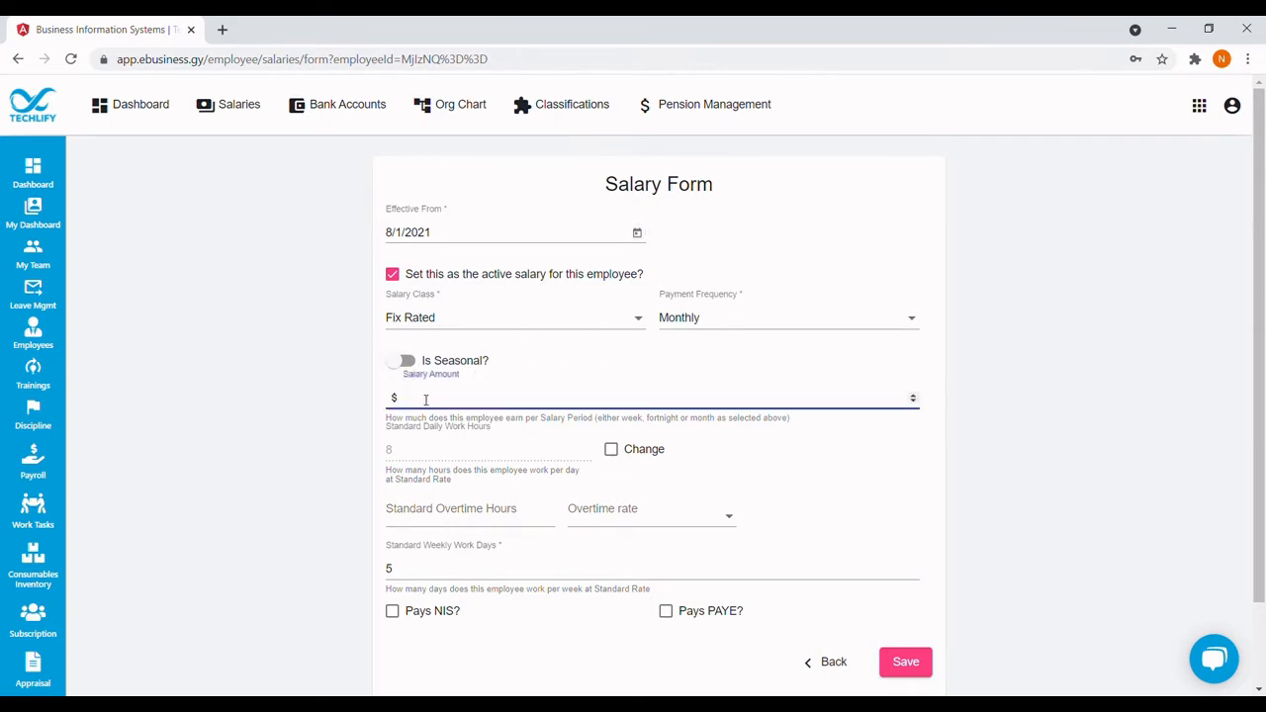
text(87000)
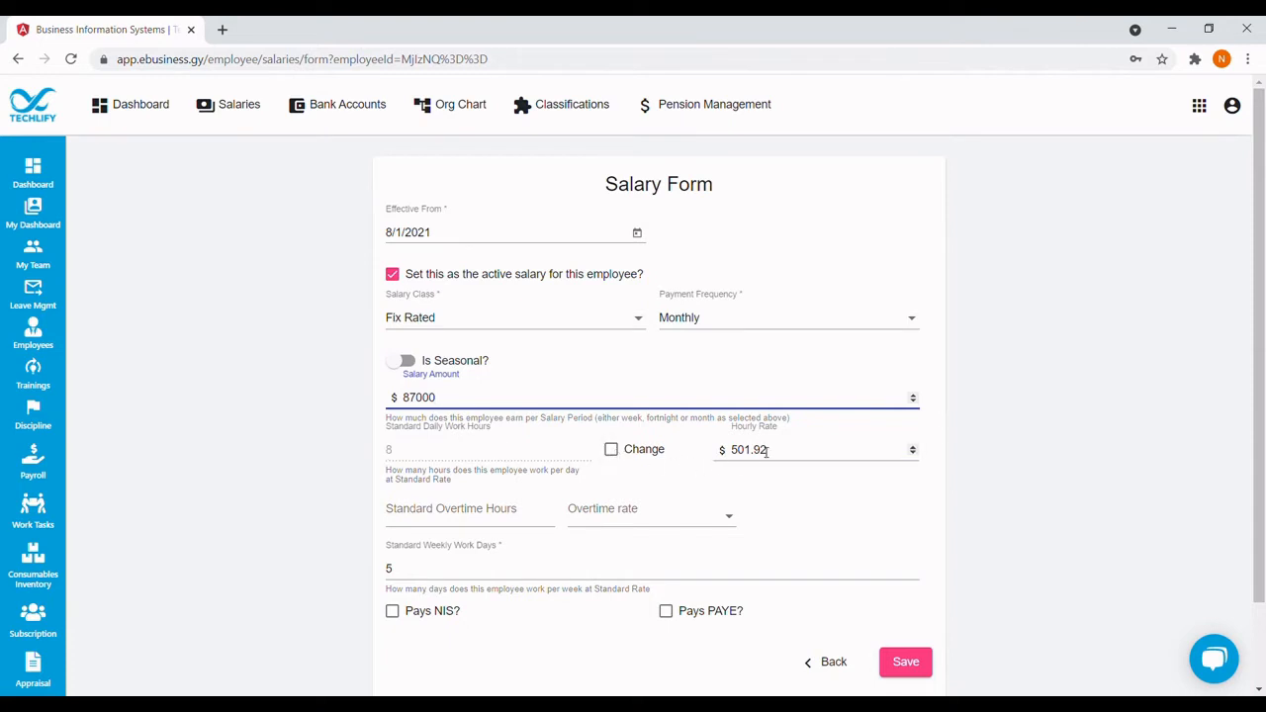
click(450, 520)
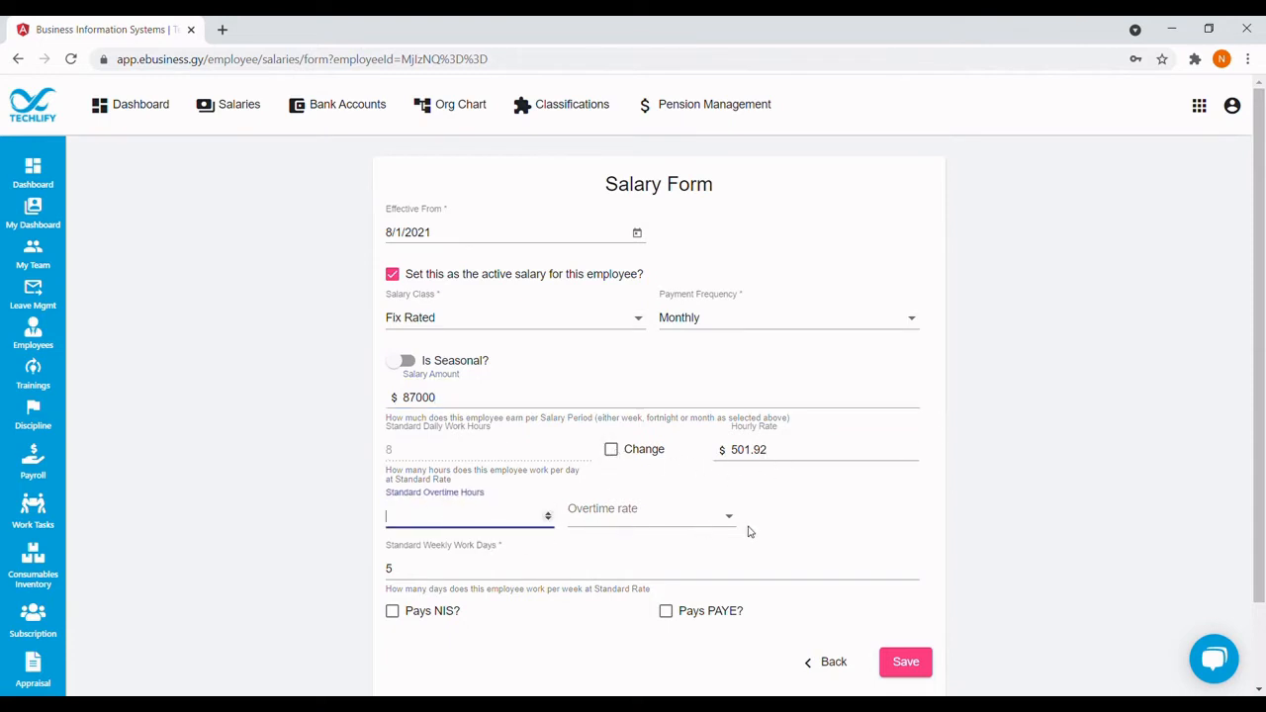
scroll(748, 532, down, 1)
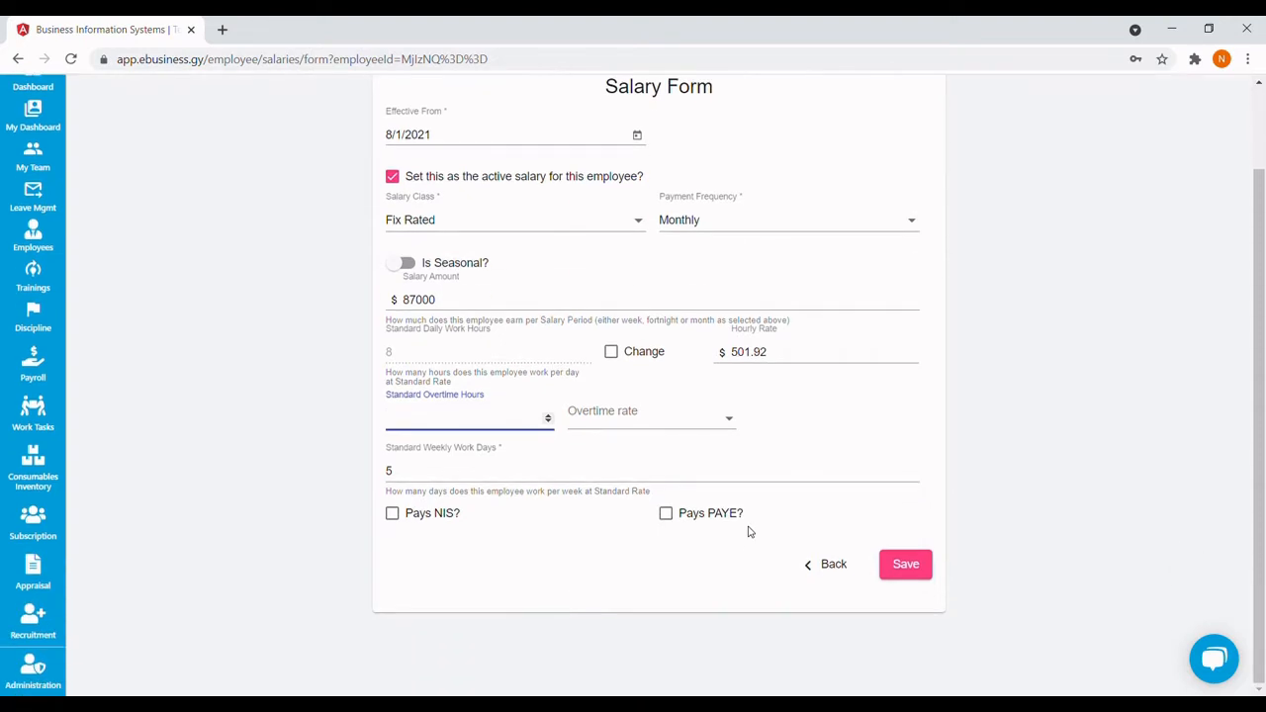
click(394, 515)
click(666, 513)
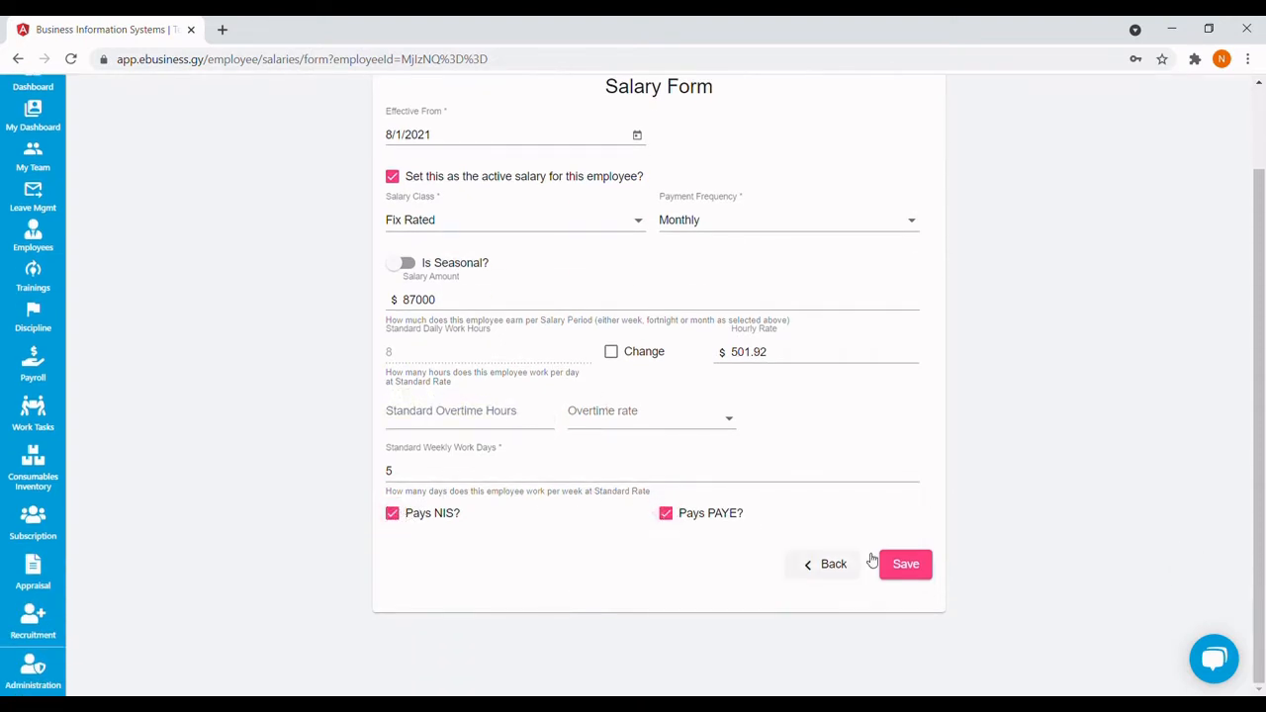
click(902, 565)
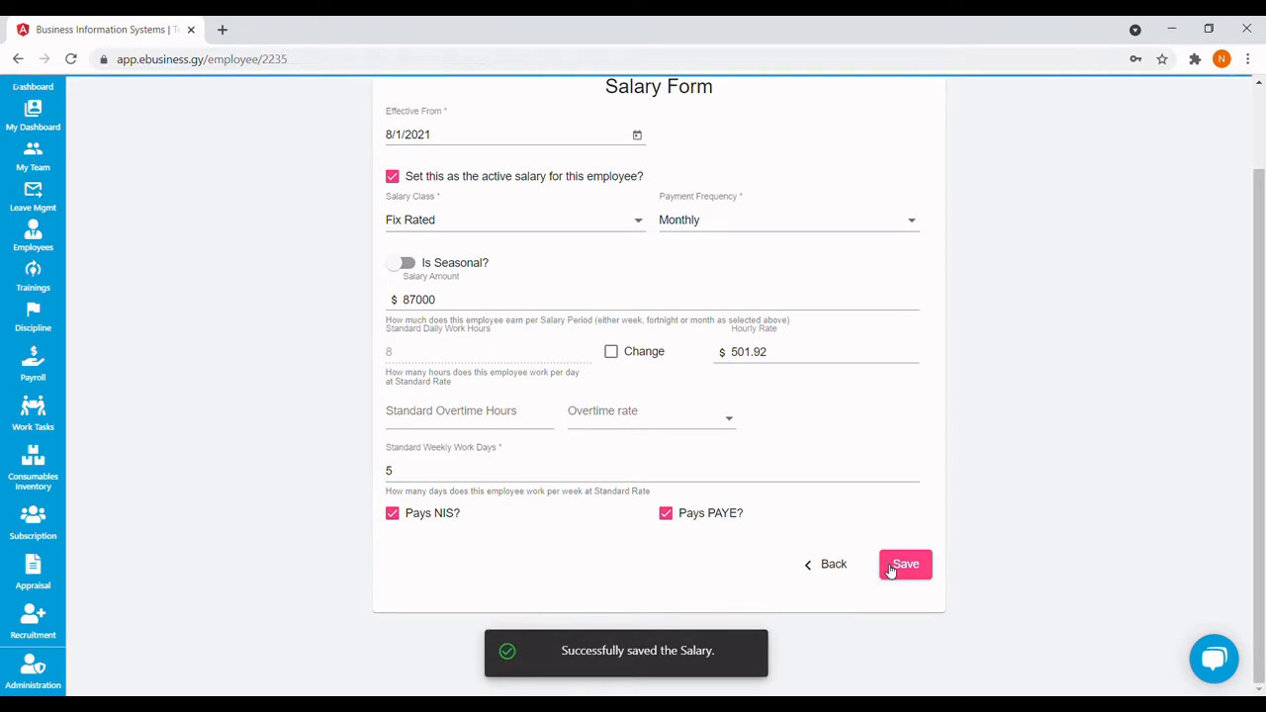
Browse the employee's Salary History, Payrolls and Advances / Deductions pages.
scroll(622, 382, up, 1)
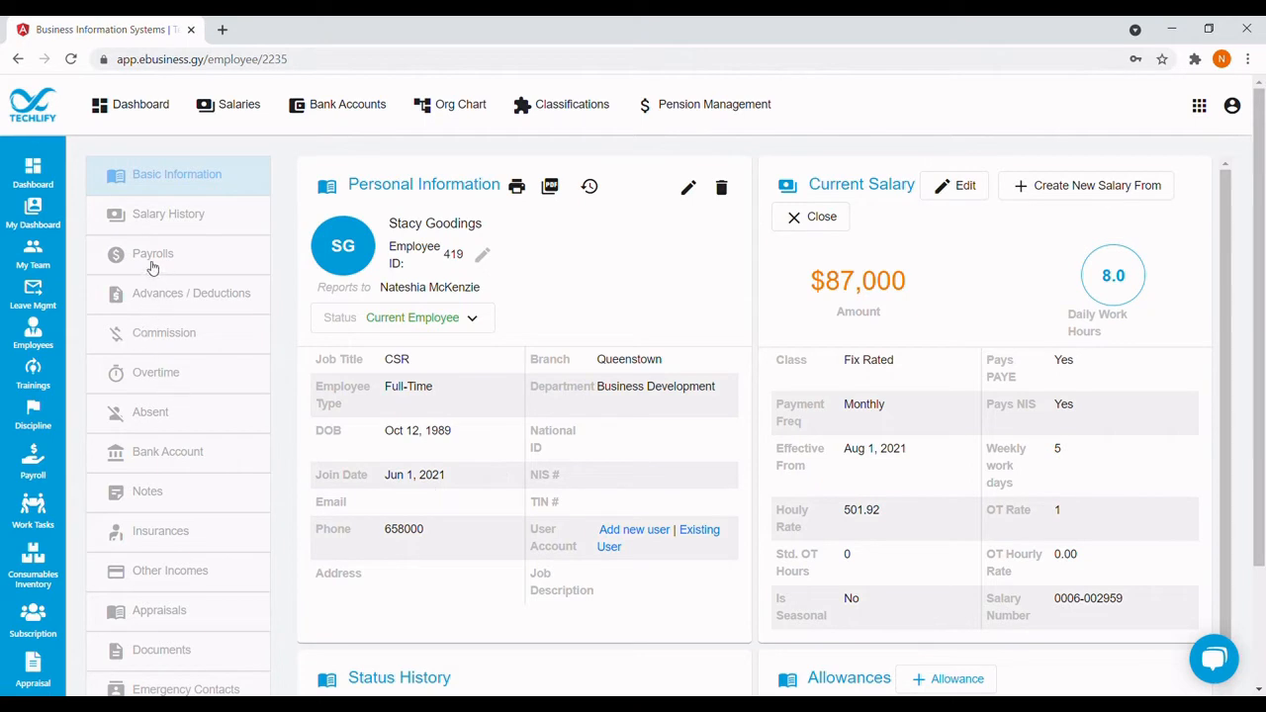
scroll(174, 465, down, 2)
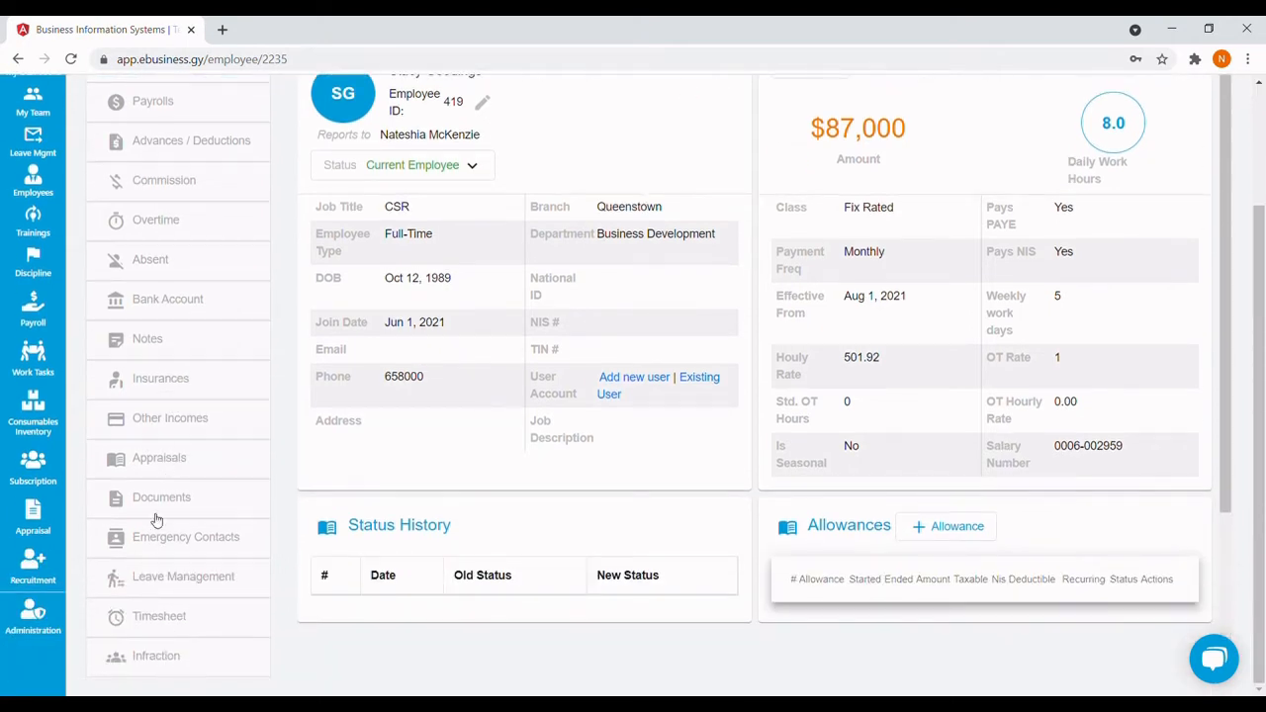
scroll(157, 377, up, 2)
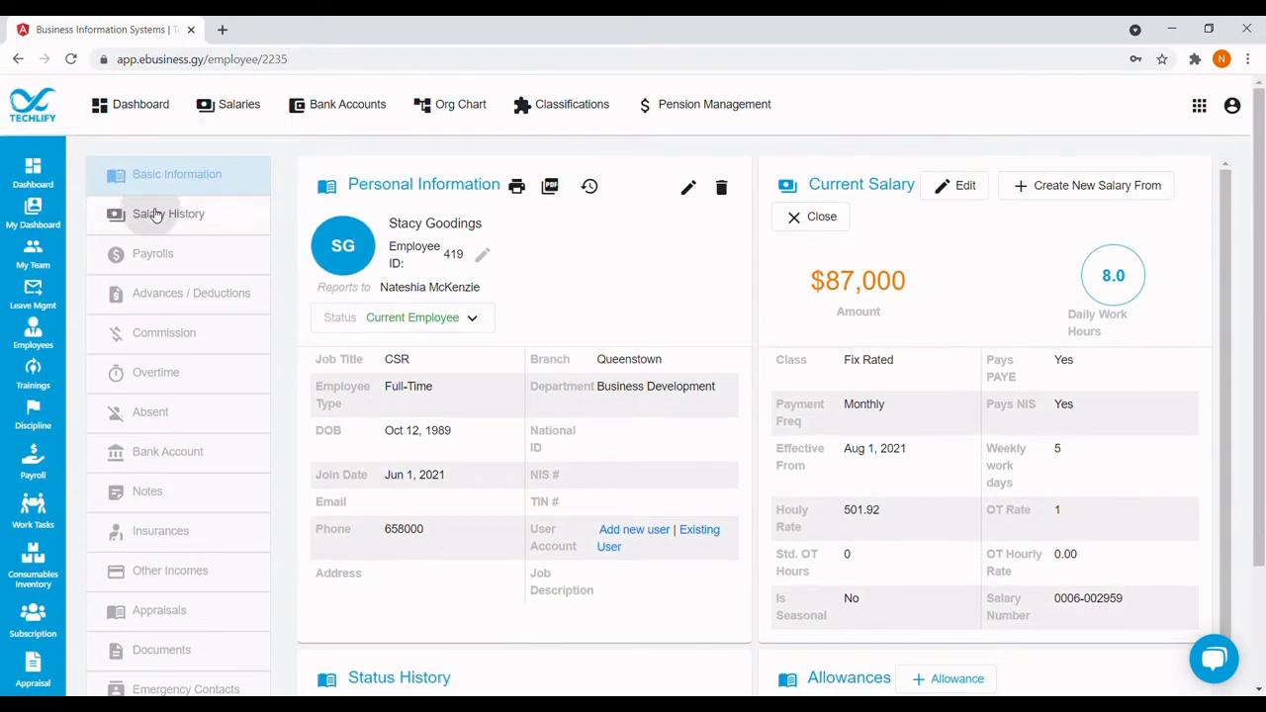
click(162, 212)
click(180, 354)
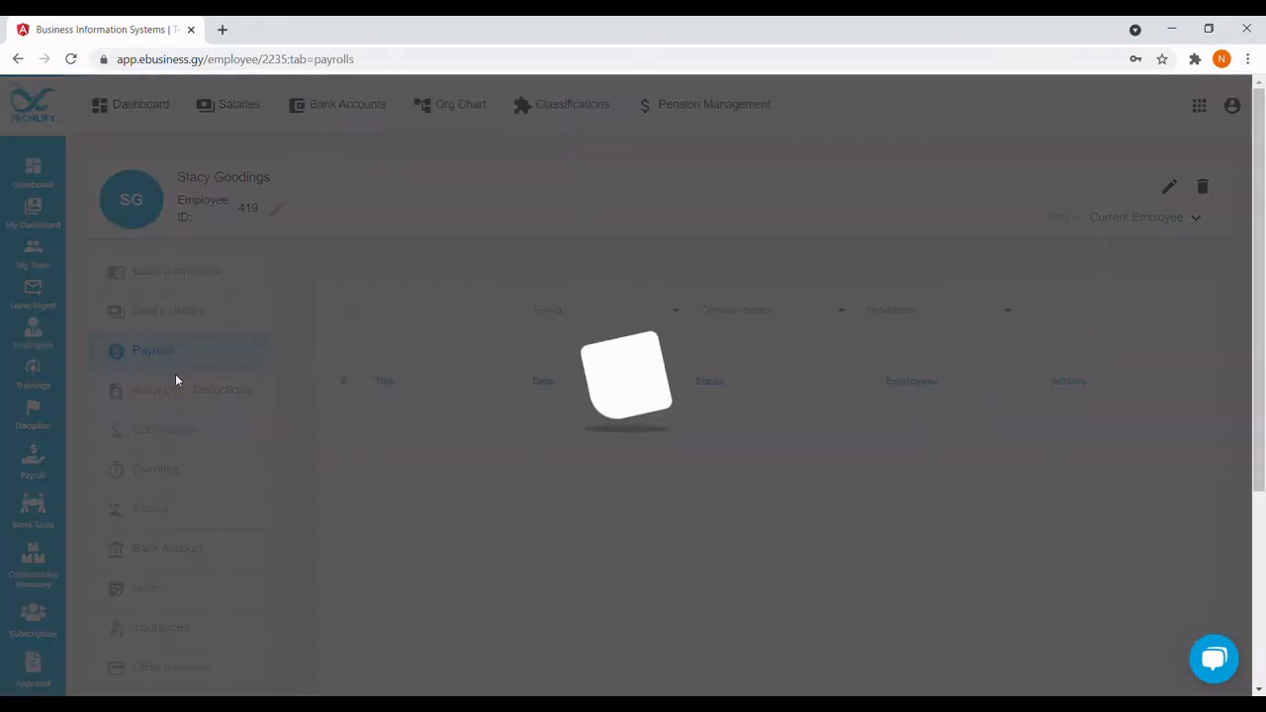
click(185, 399)
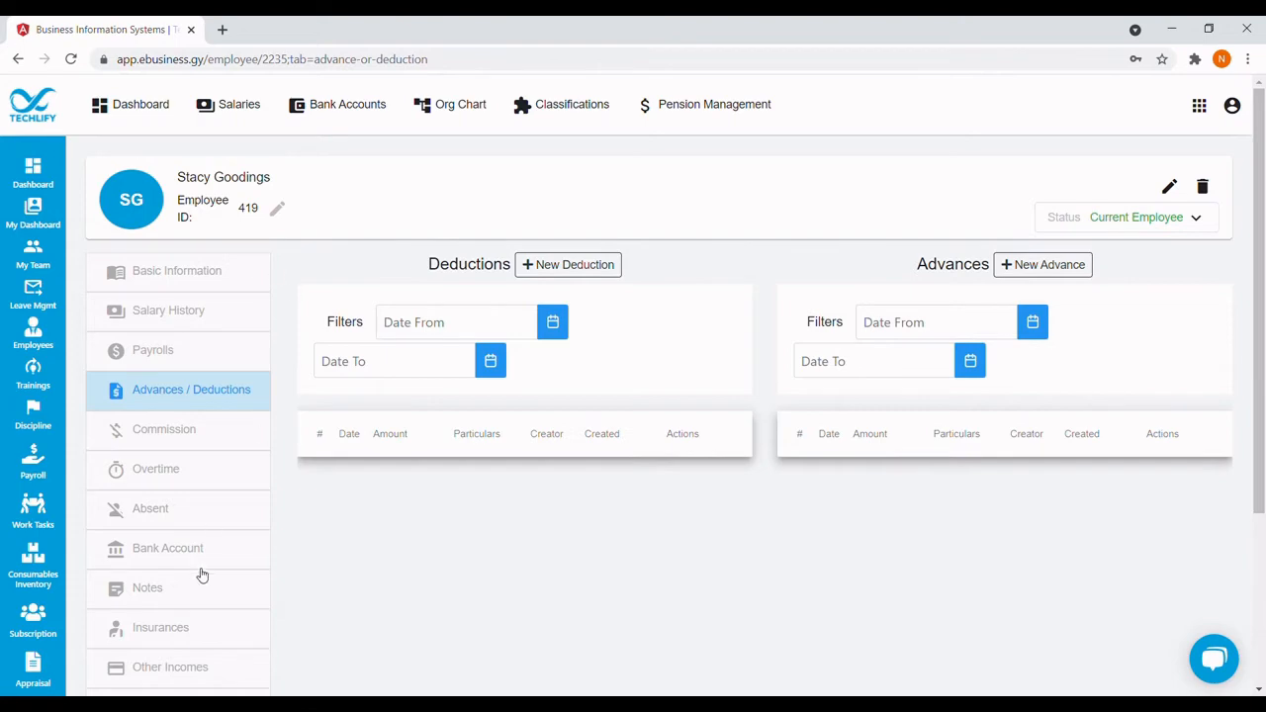
scroll(192, 548, down, 3)
scroll(96, 436, up, 3)
Go to the Payroll dashboard and start a new payroll form.
click(41, 472)
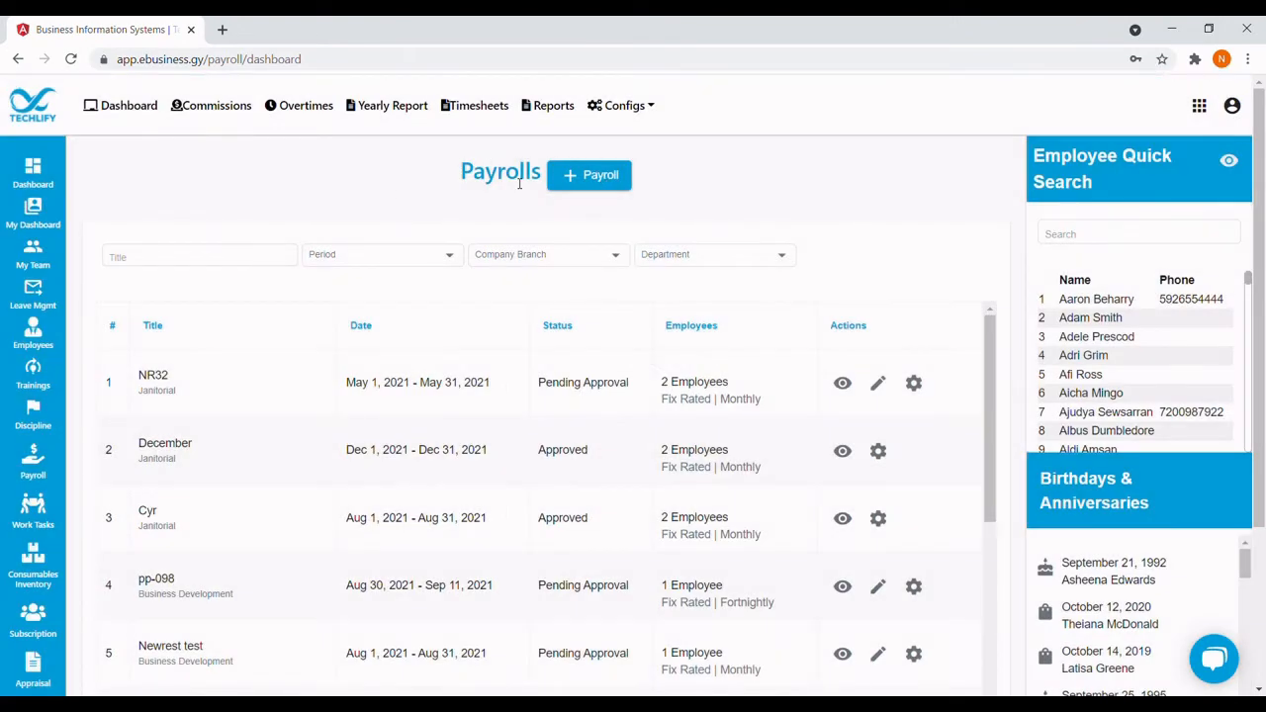
click(584, 177)
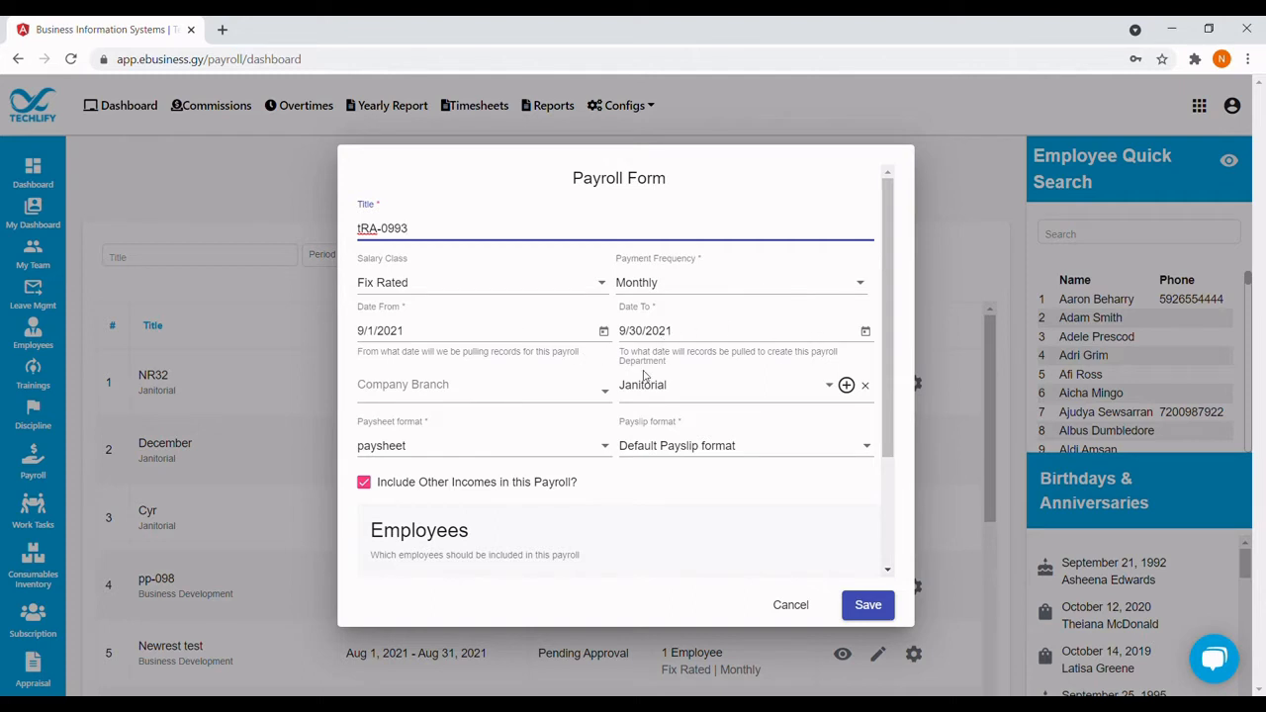
Target the payroll at the Business Development department in the Queenstown branch.
click(829, 388)
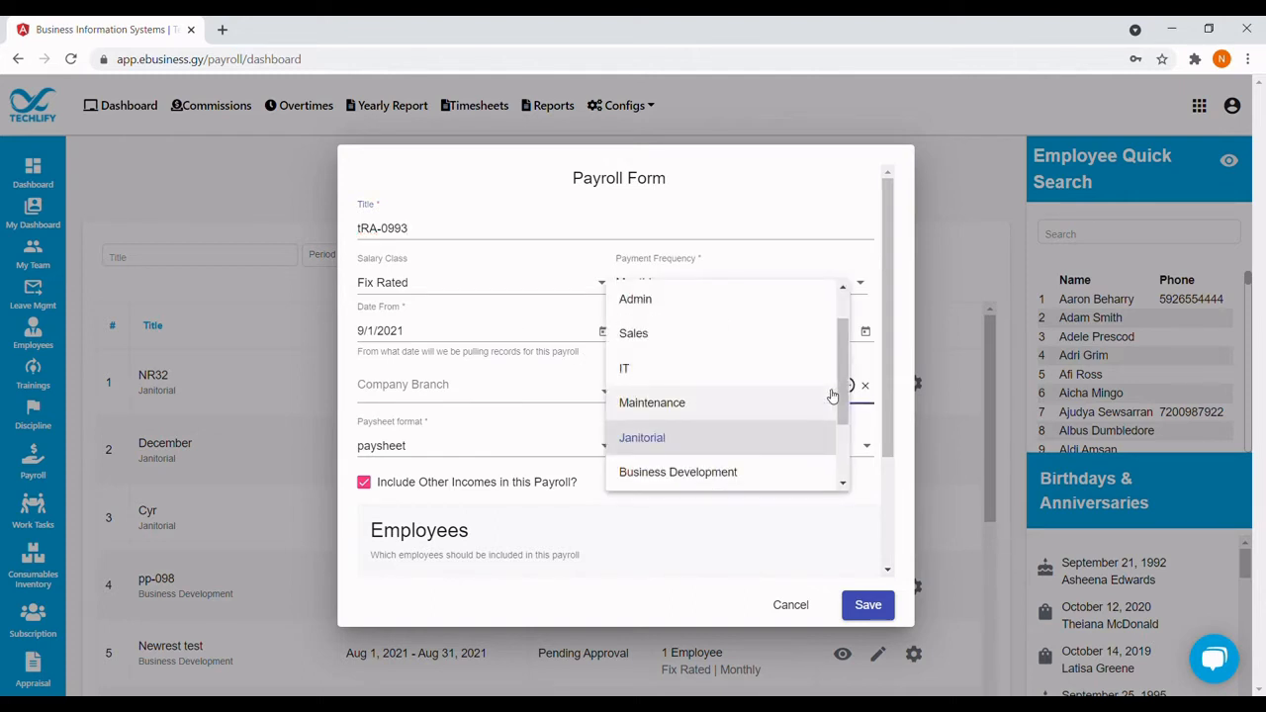
click(685, 472)
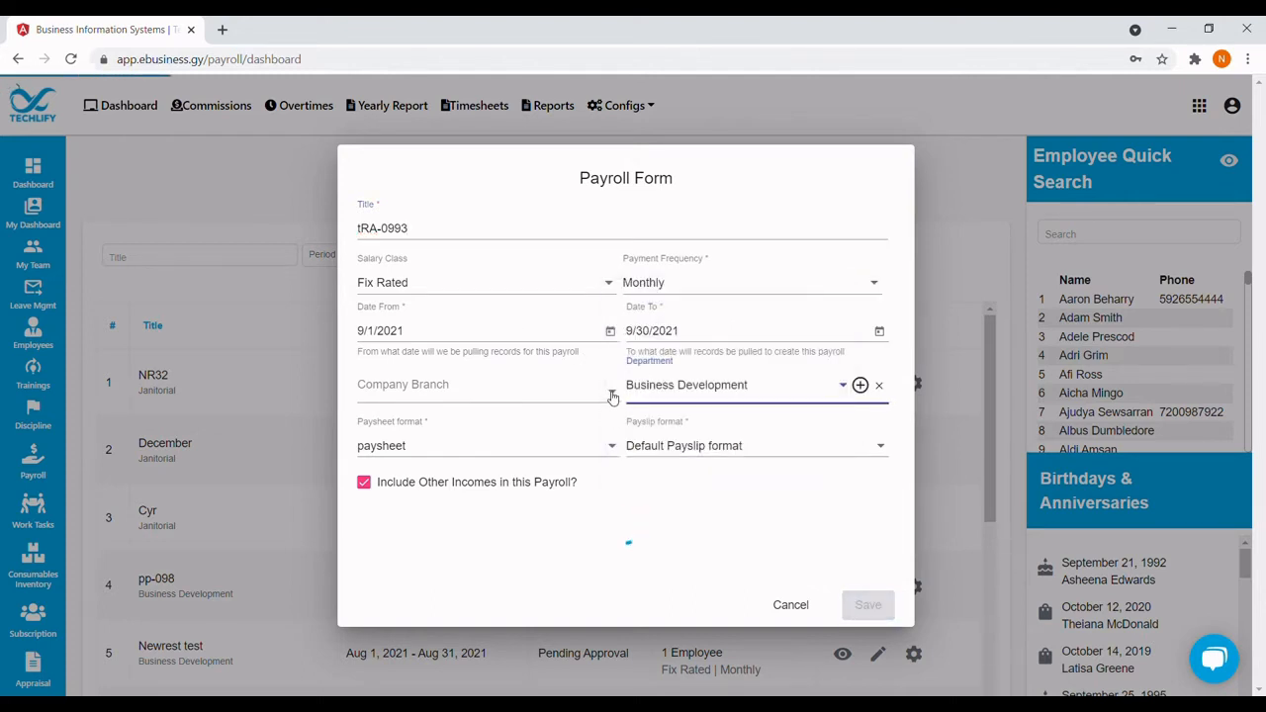
click(610, 395)
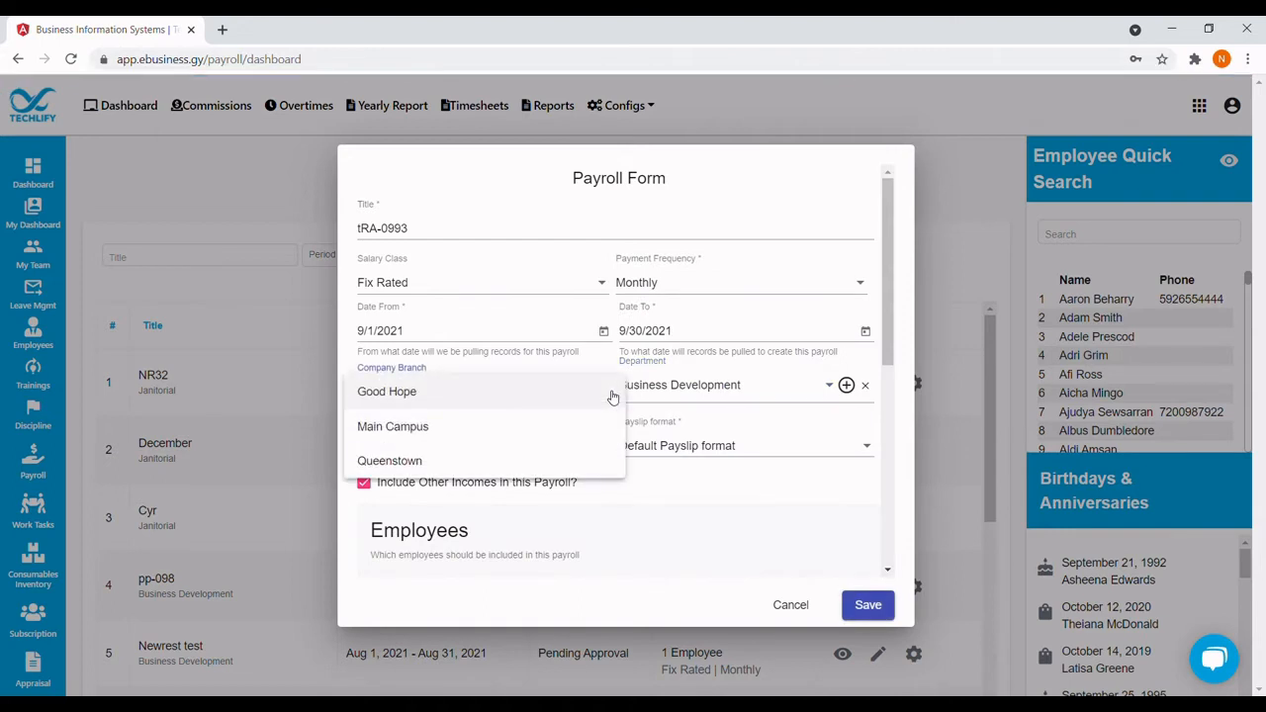
click(428, 463)
scroll(509, 475, down, 1)
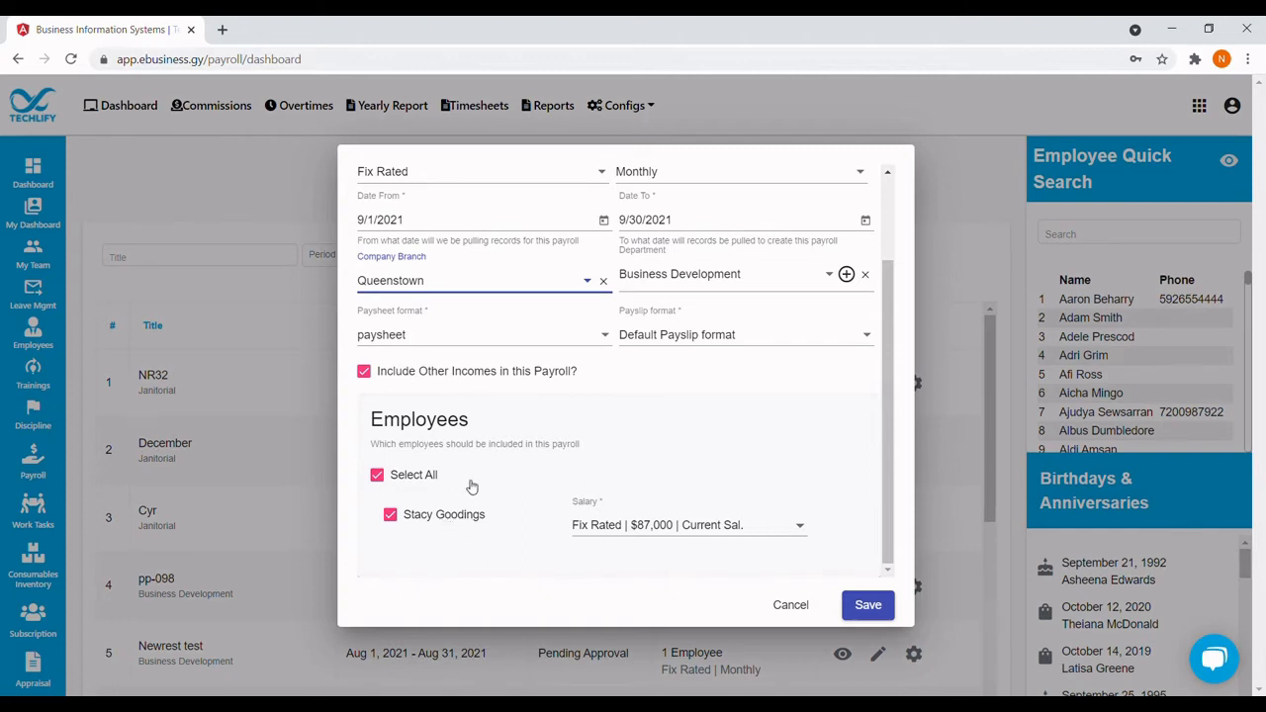
scroll(472, 487, up, 2)
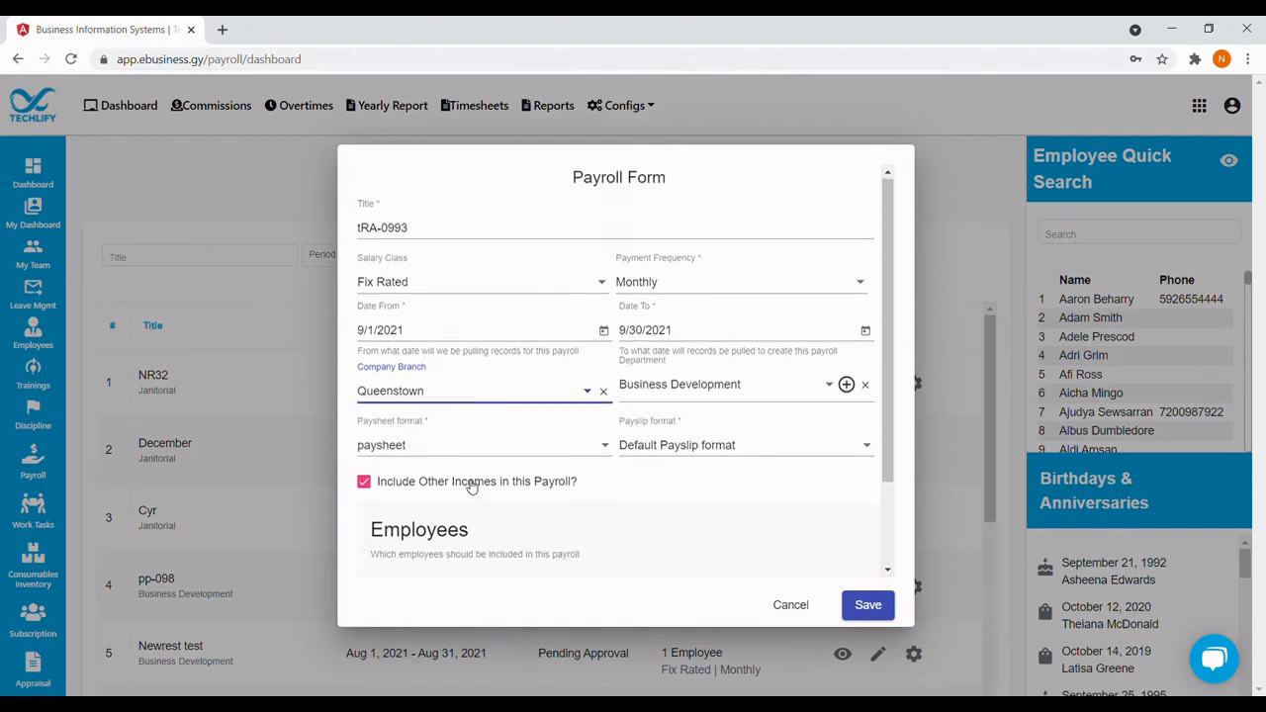
Save payroll tRA-0993 and view its details page.
click(867, 603)
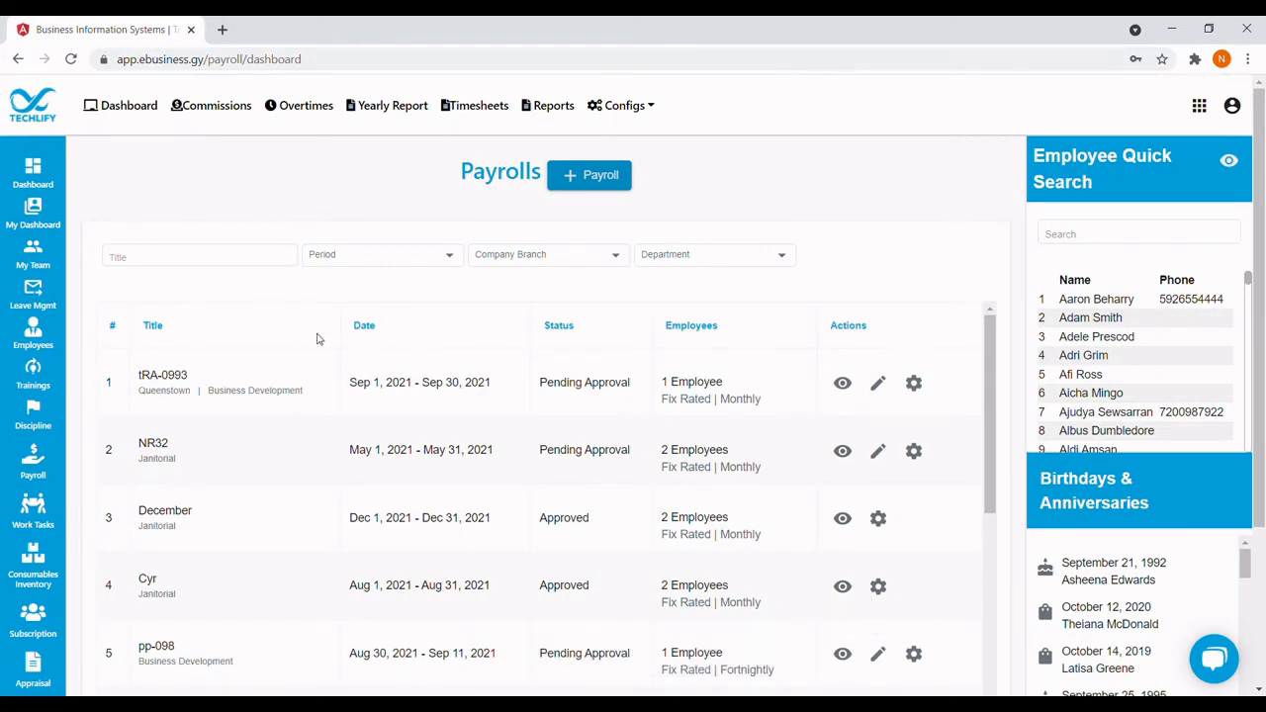
click(843, 384)
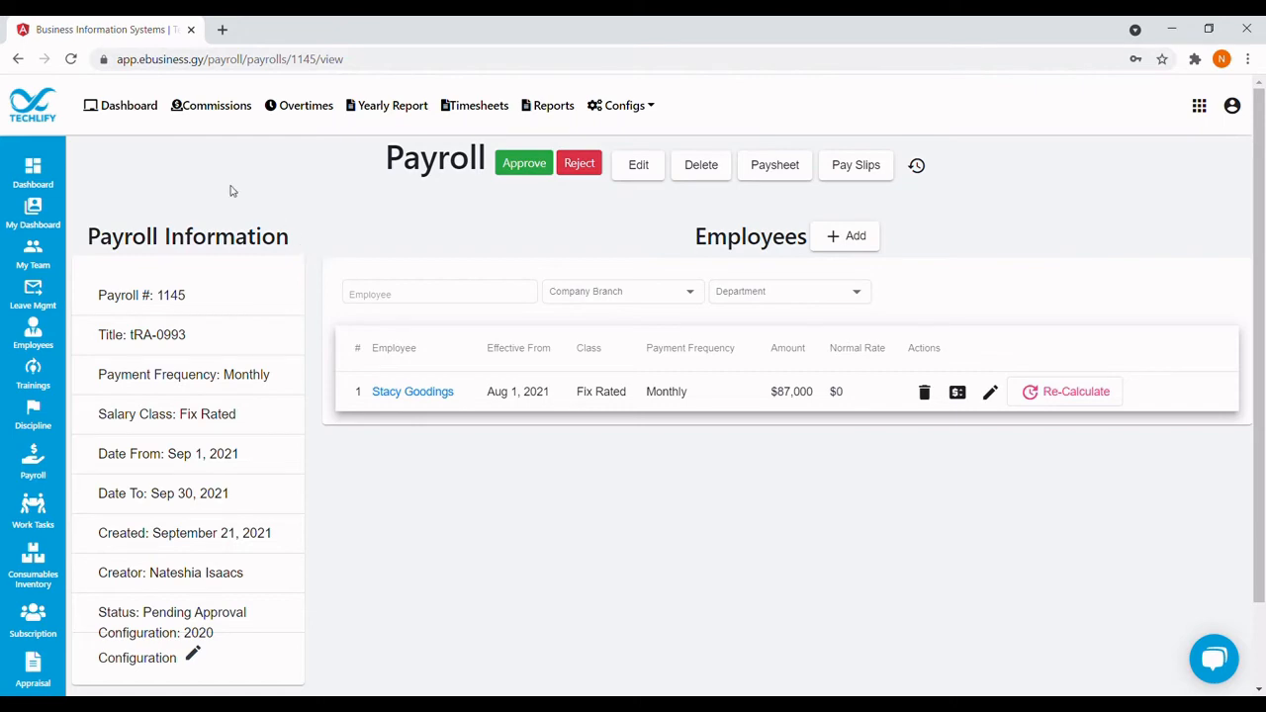
Reopen payroll tRA-0993 from the Dashboard and approve it.
click(120, 111)
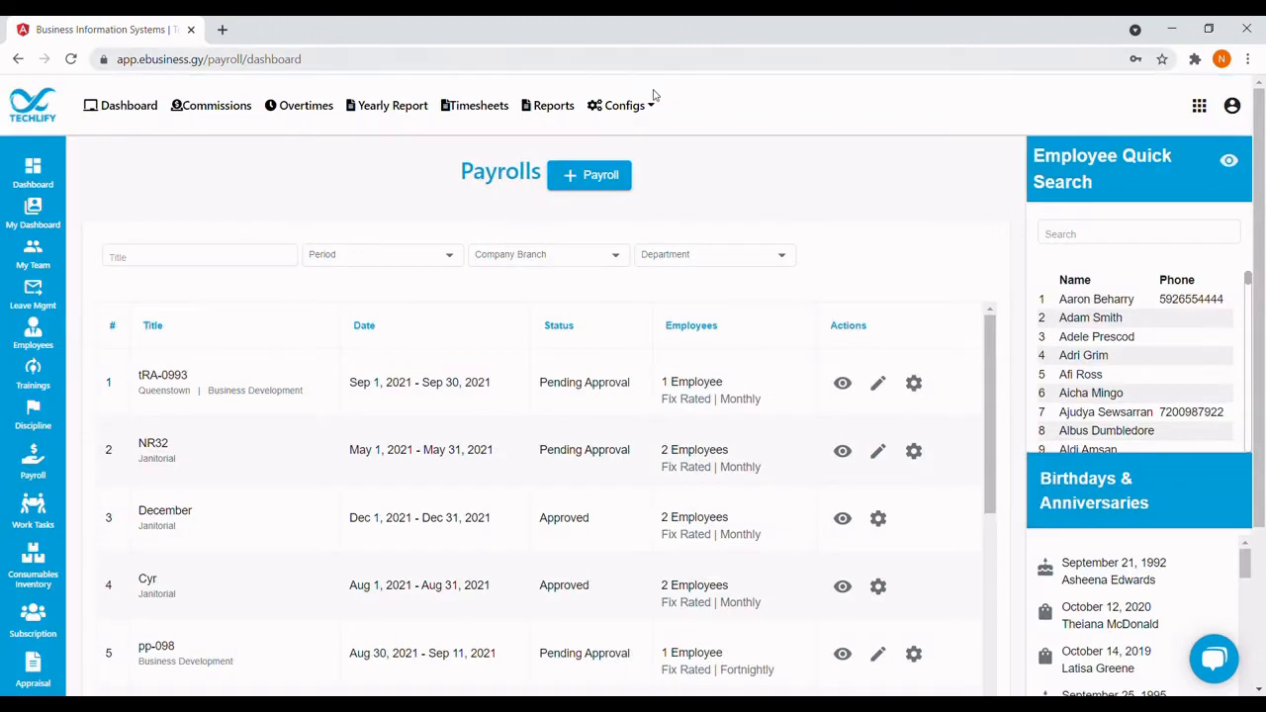
click(842, 382)
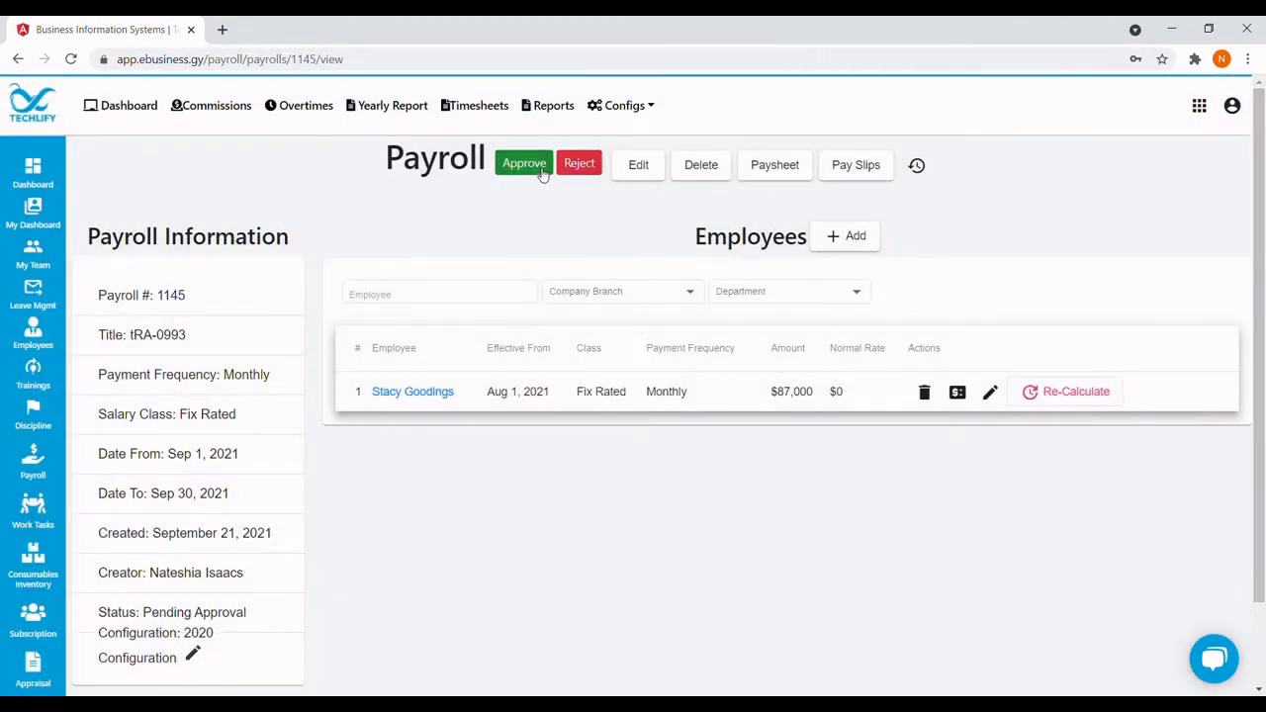
click(537, 167)
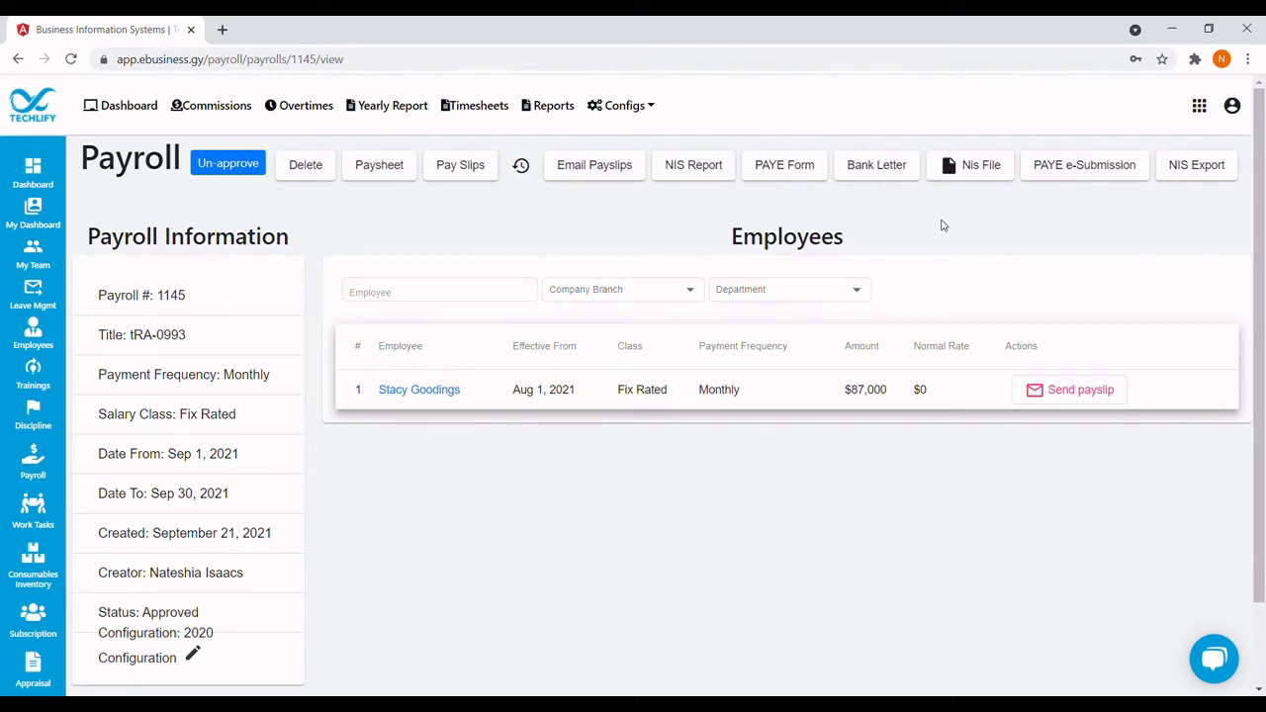
Review the payroll's NIS monthly report, then return to the payroll details.
click(695, 166)
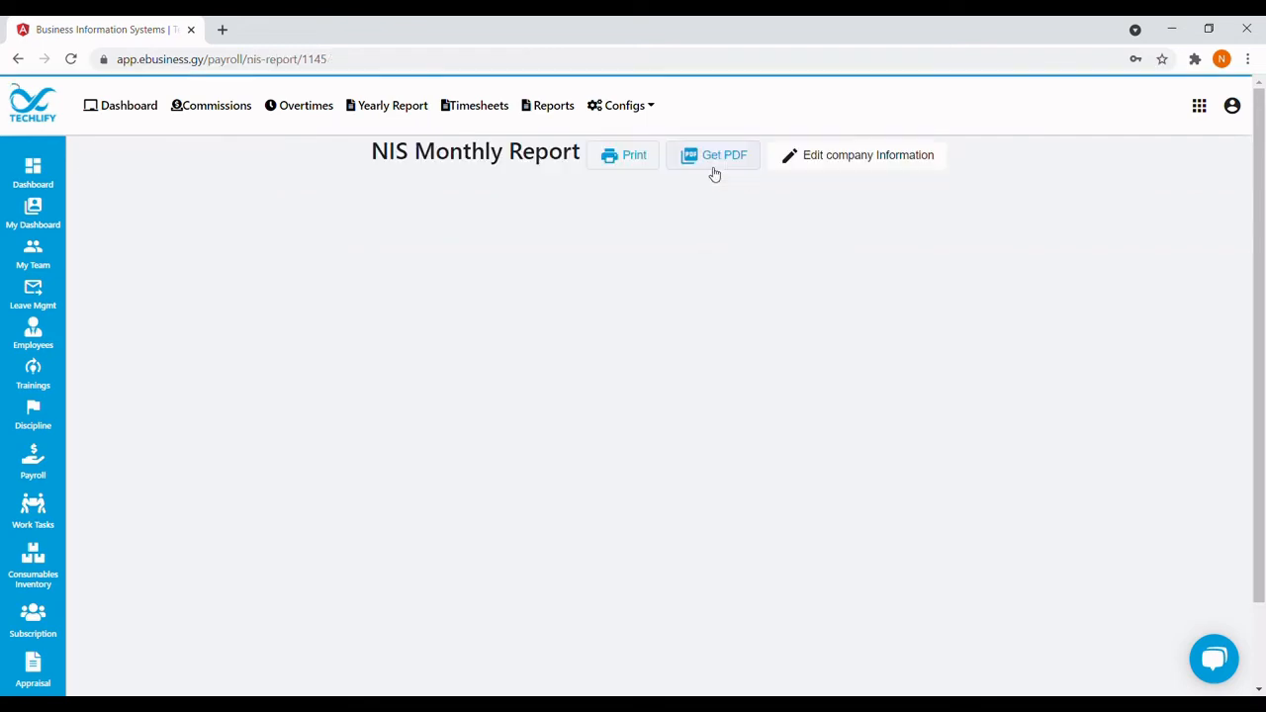
scroll(517, 399, down, 5)
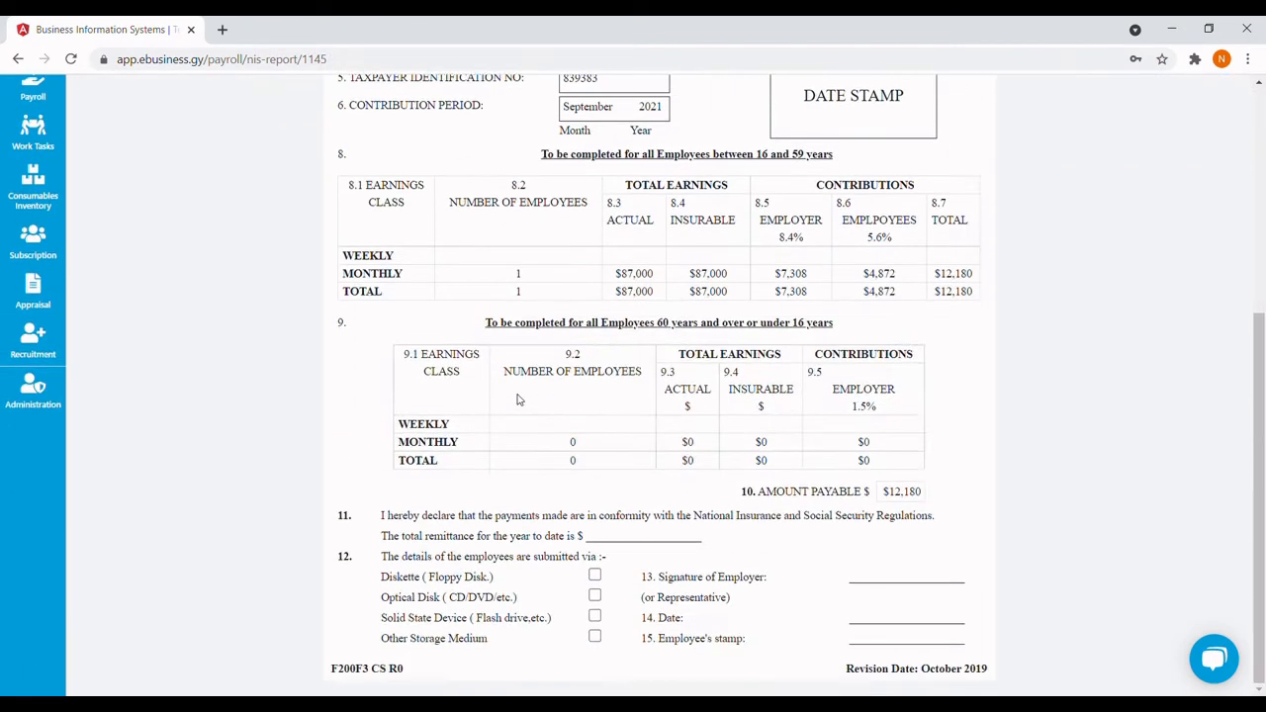
scroll(517, 399, up, 5)
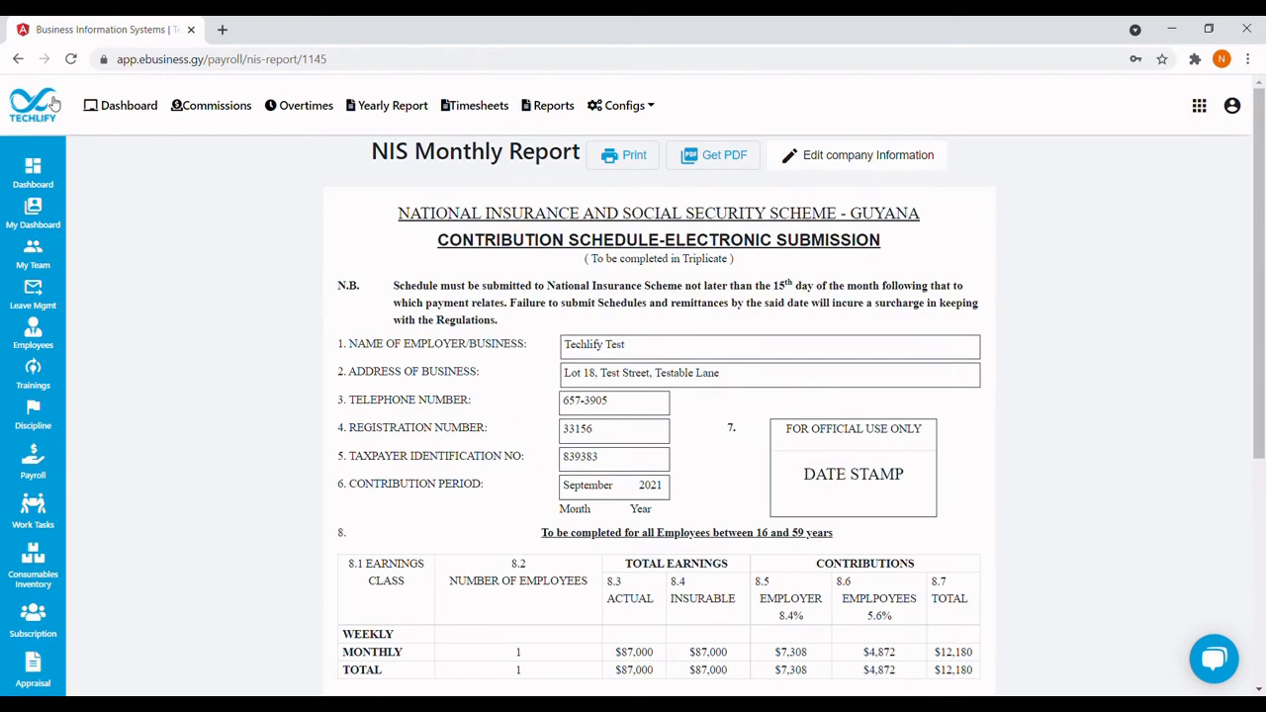
click(18, 59)
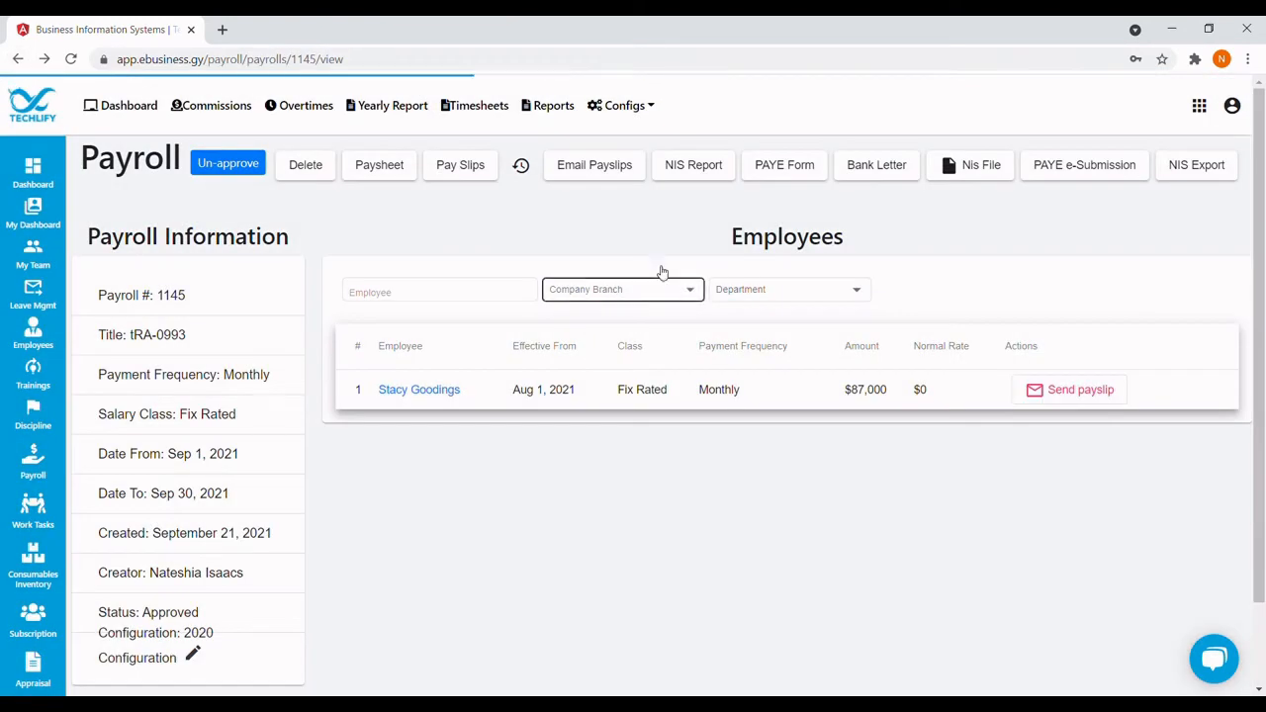
Download the NIS export, NIS file and PAYE e-submission, and review the PAYE form.
click(1172, 168)
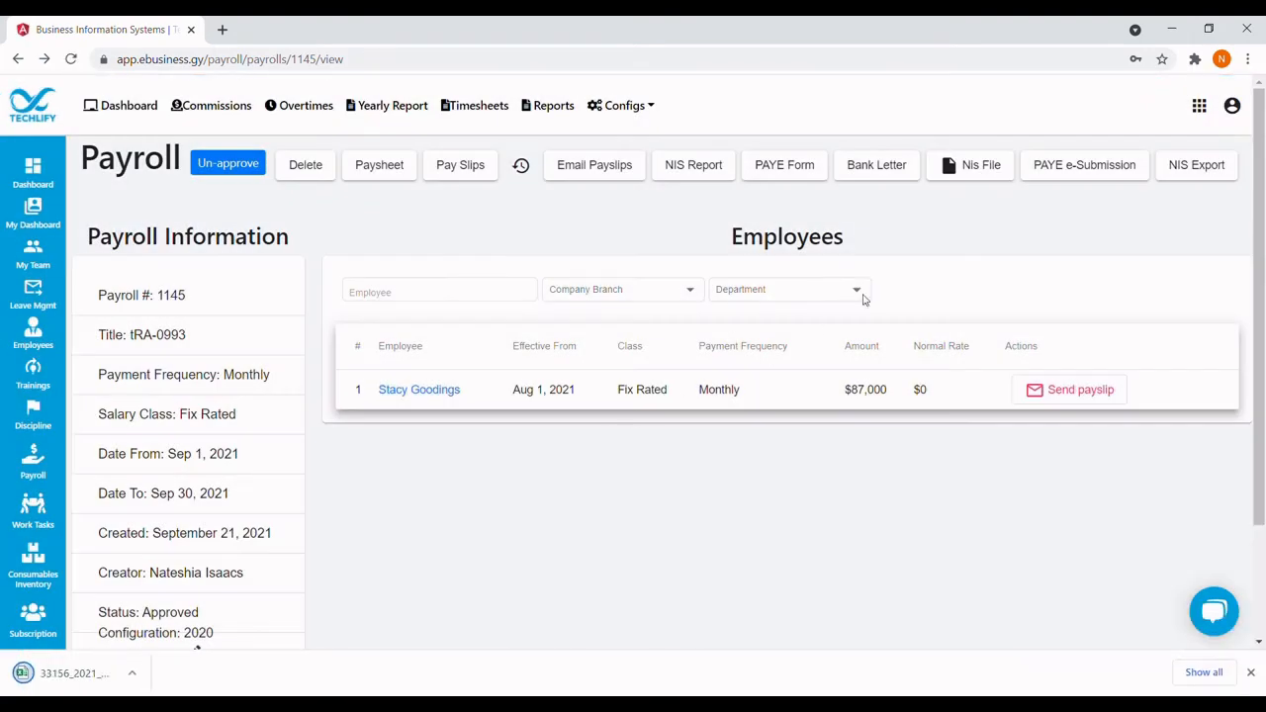
click(975, 170)
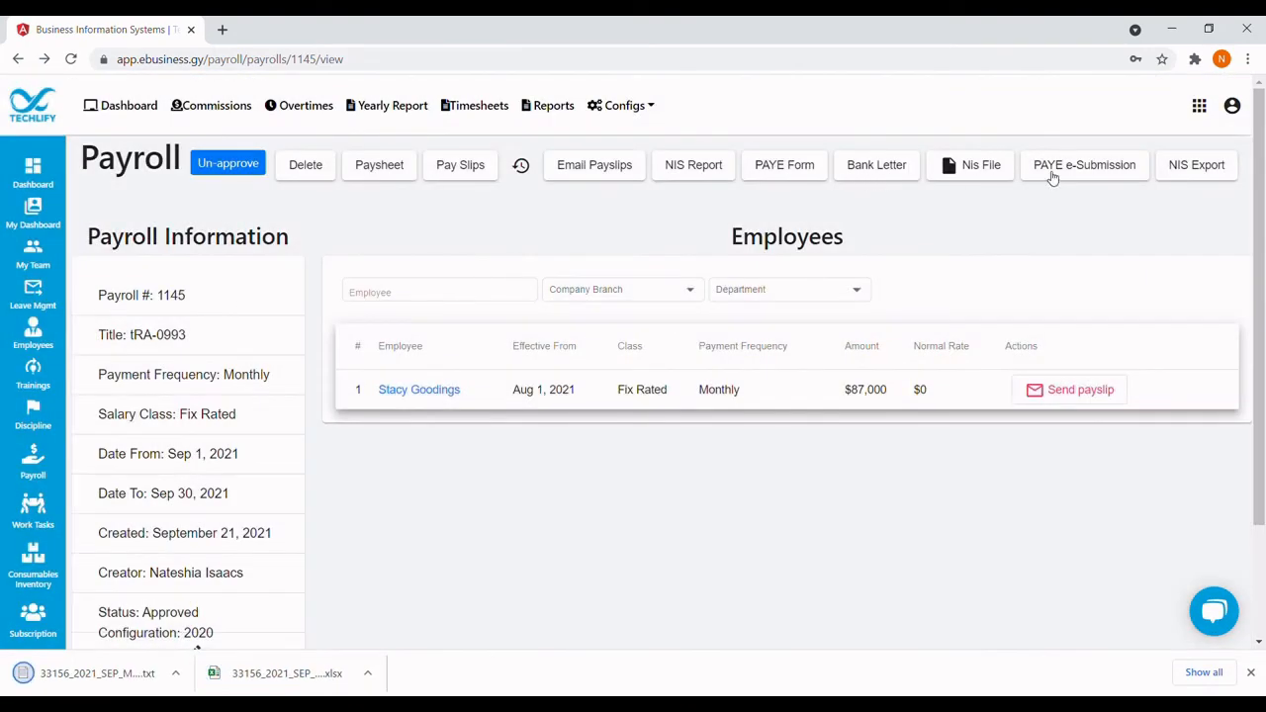
click(1052, 173)
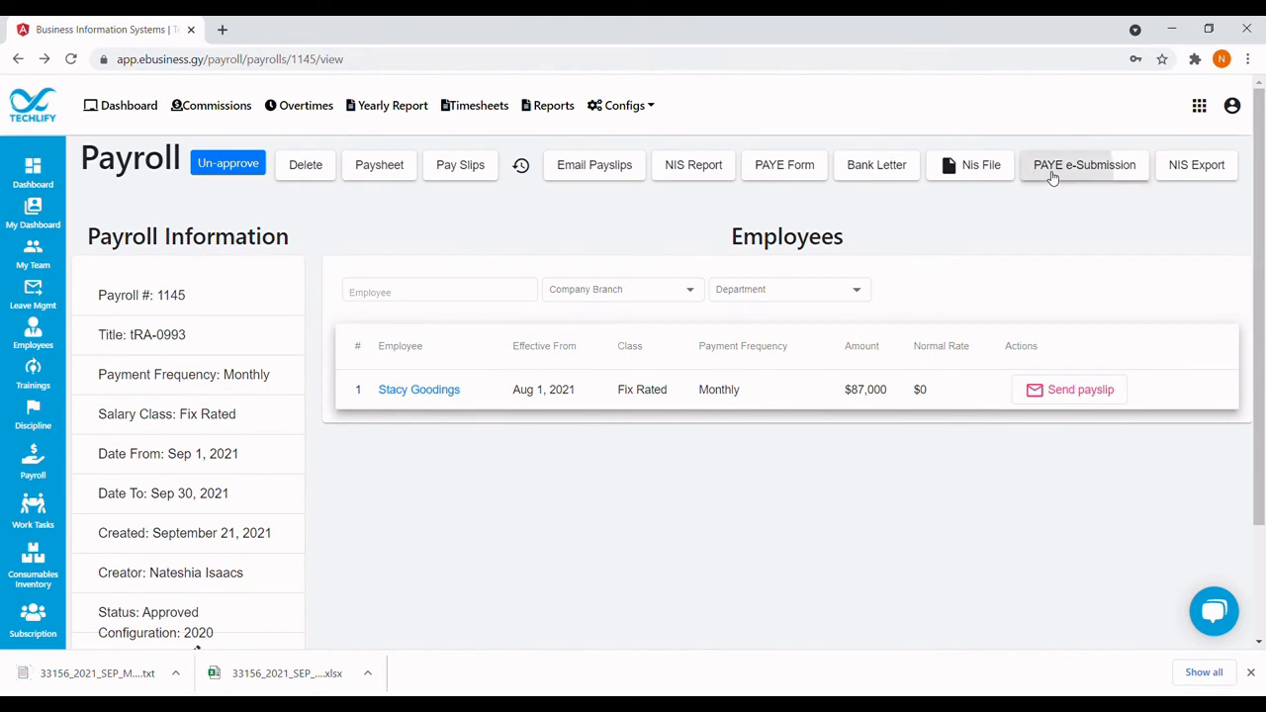
click(783, 167)
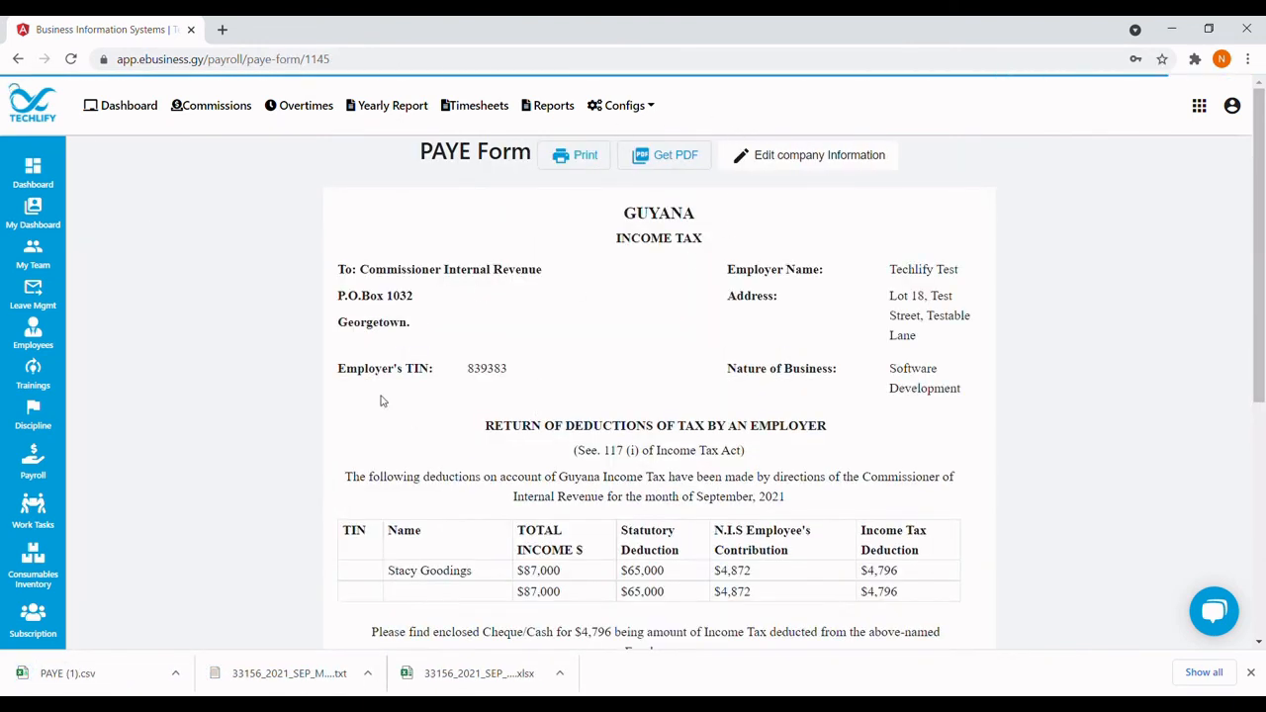
click(19, 62)
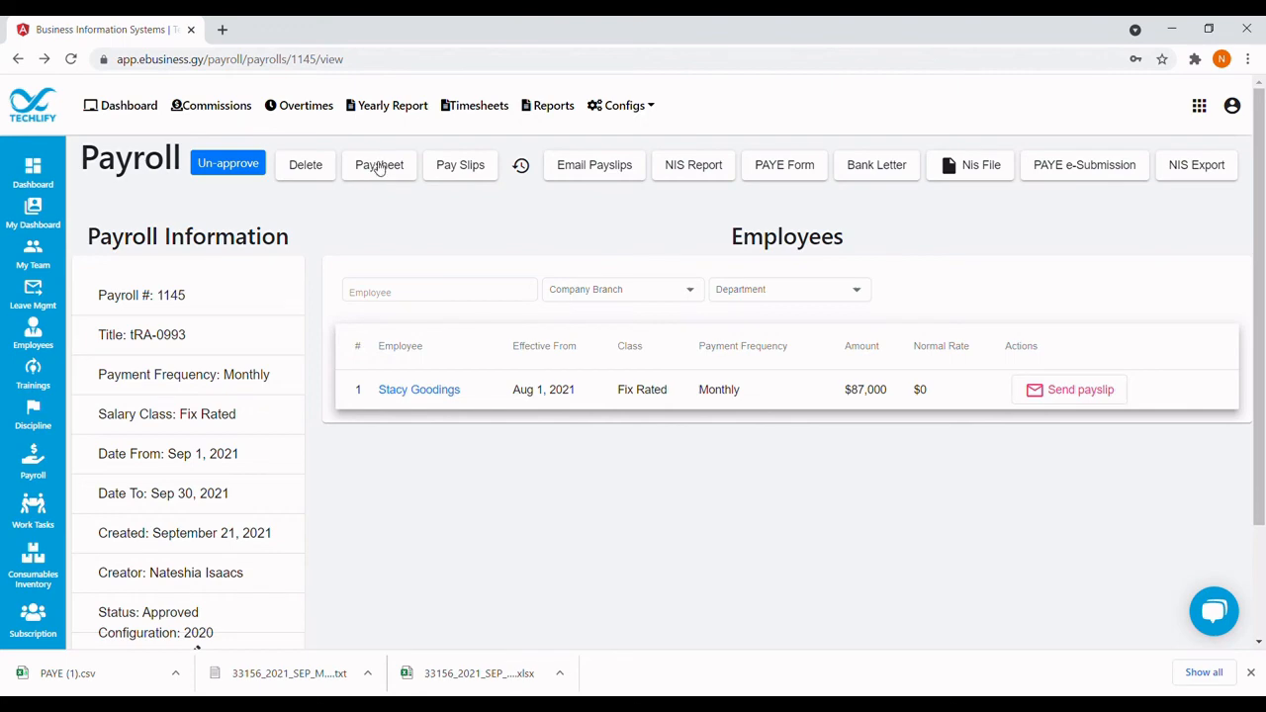
click(379, 167)
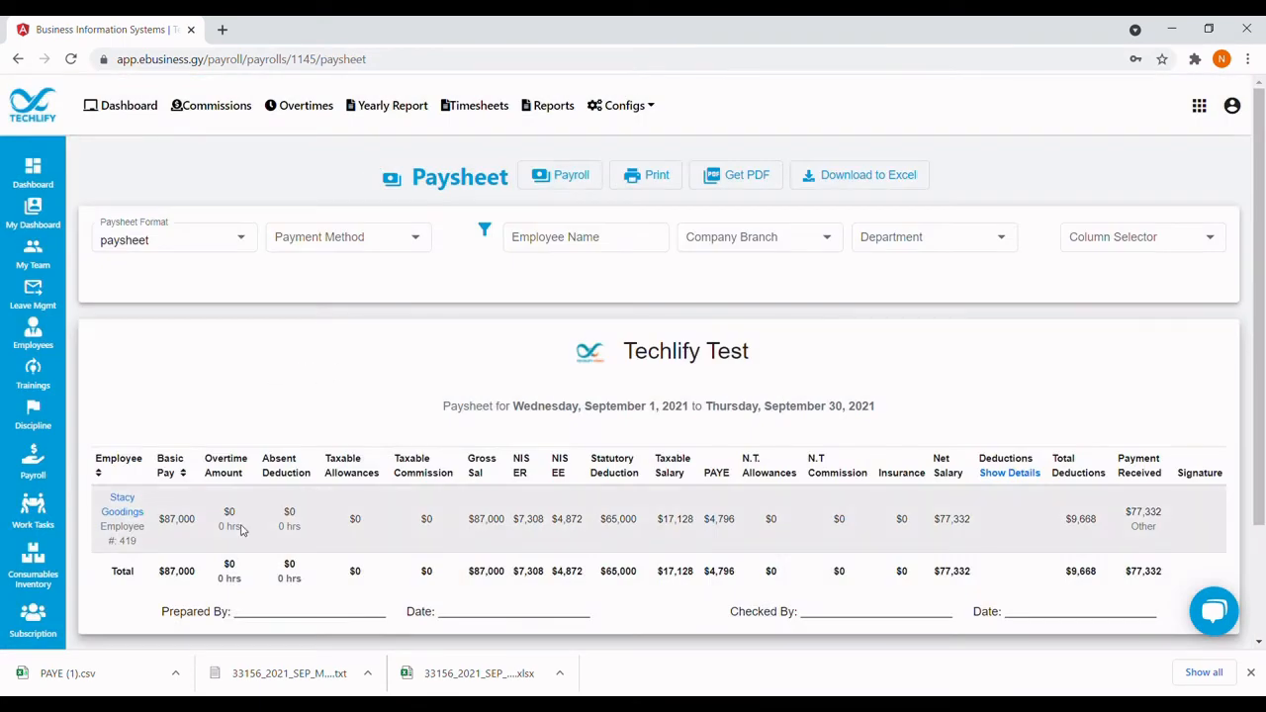
scroll(240, 531, down, 3)
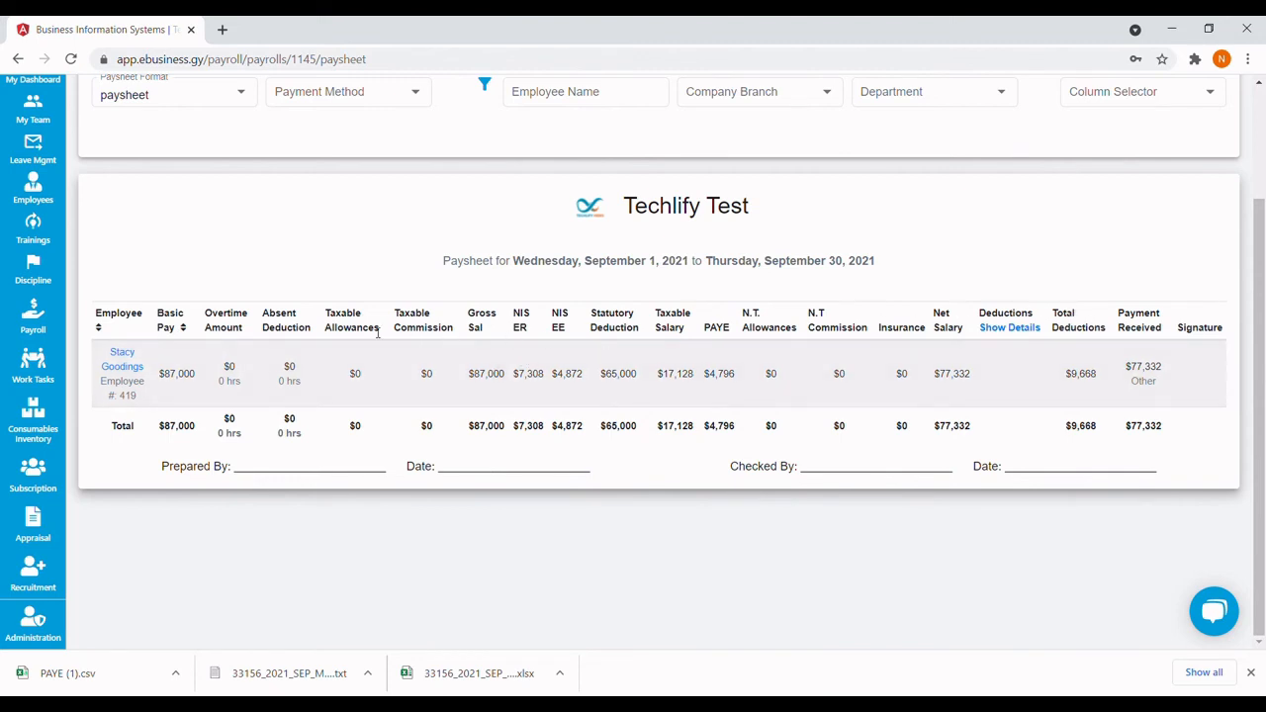
scroll(424, 342, up, 2)
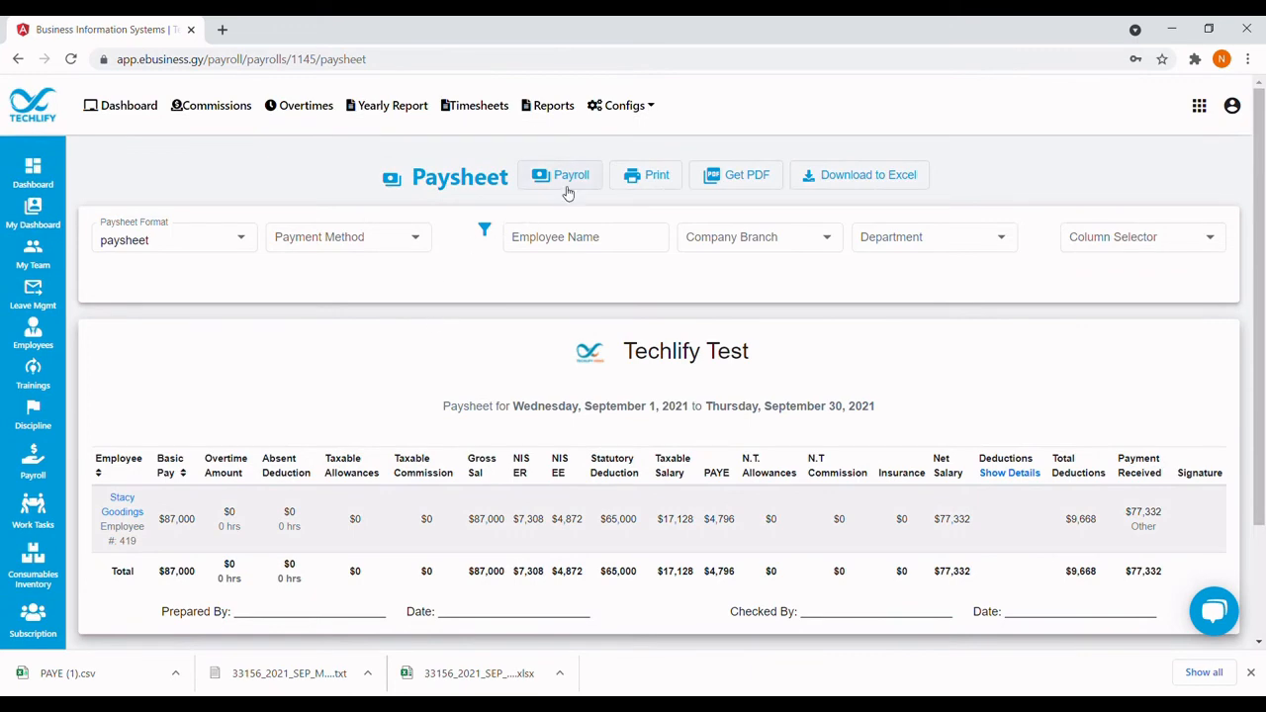
click(566, 187)
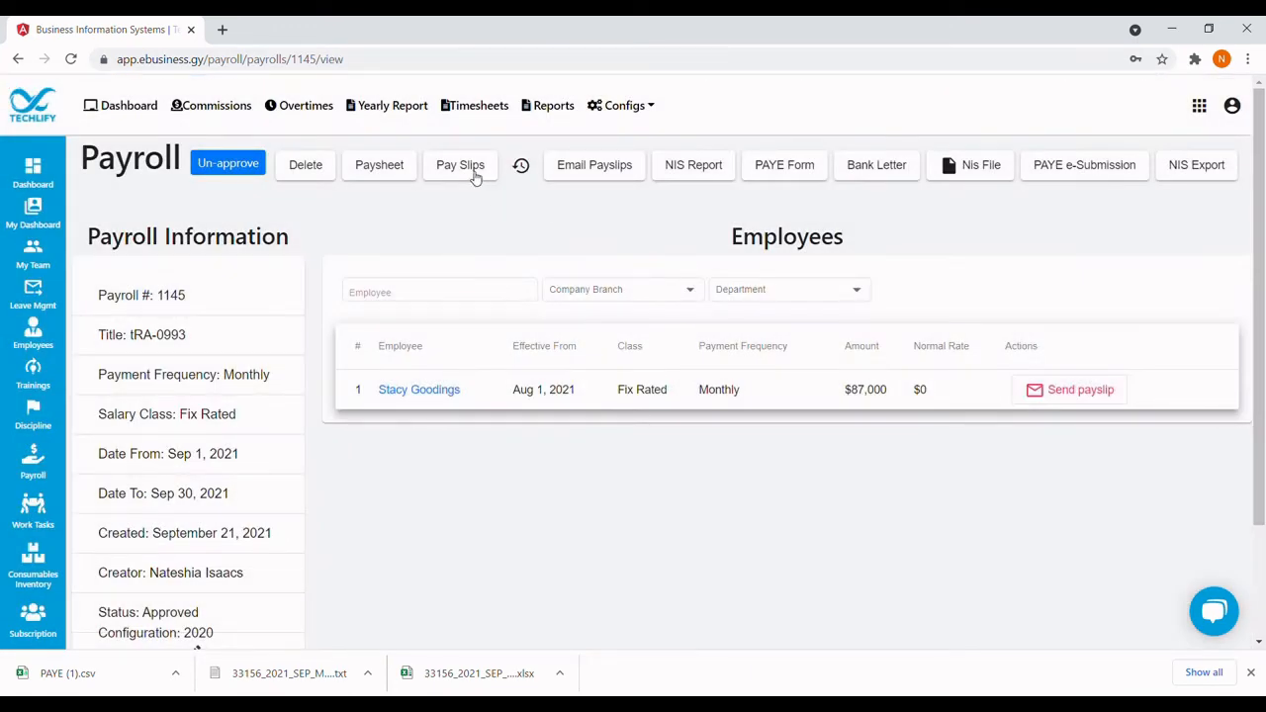
Open the payroll's payslips and preview them in the Vertically Stacked design.
click(473, 174)
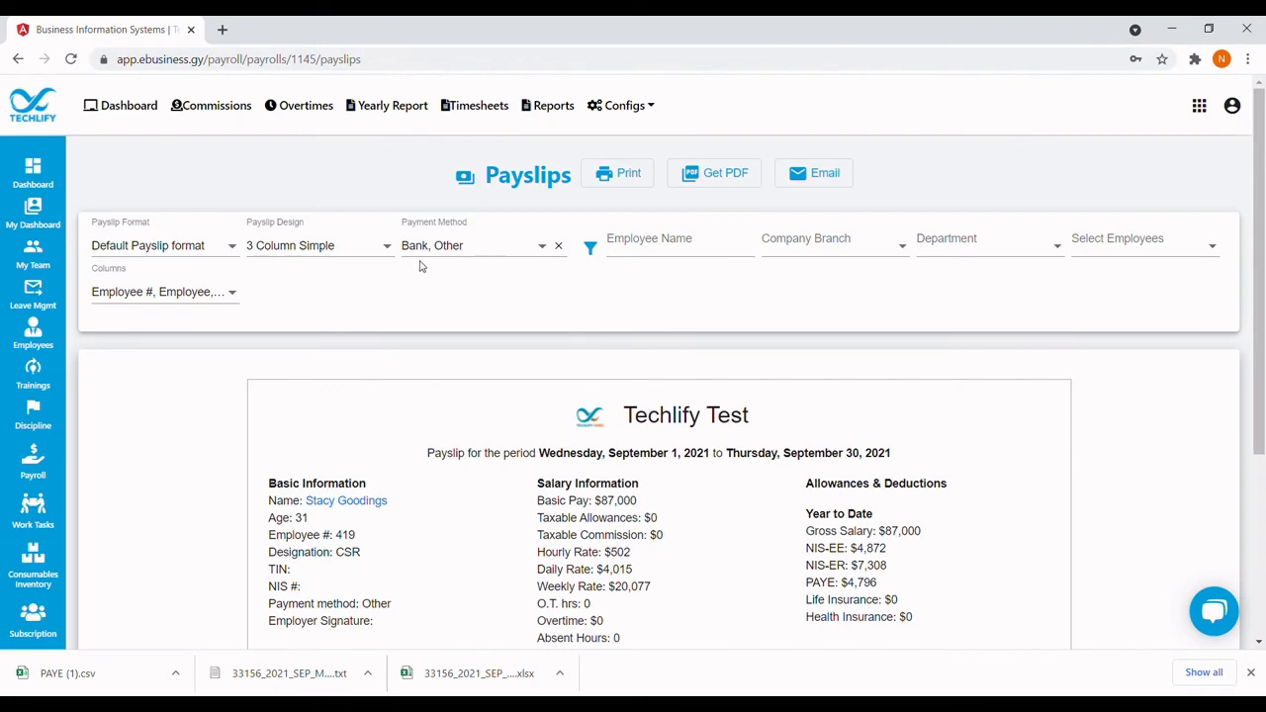
click(365, 253)
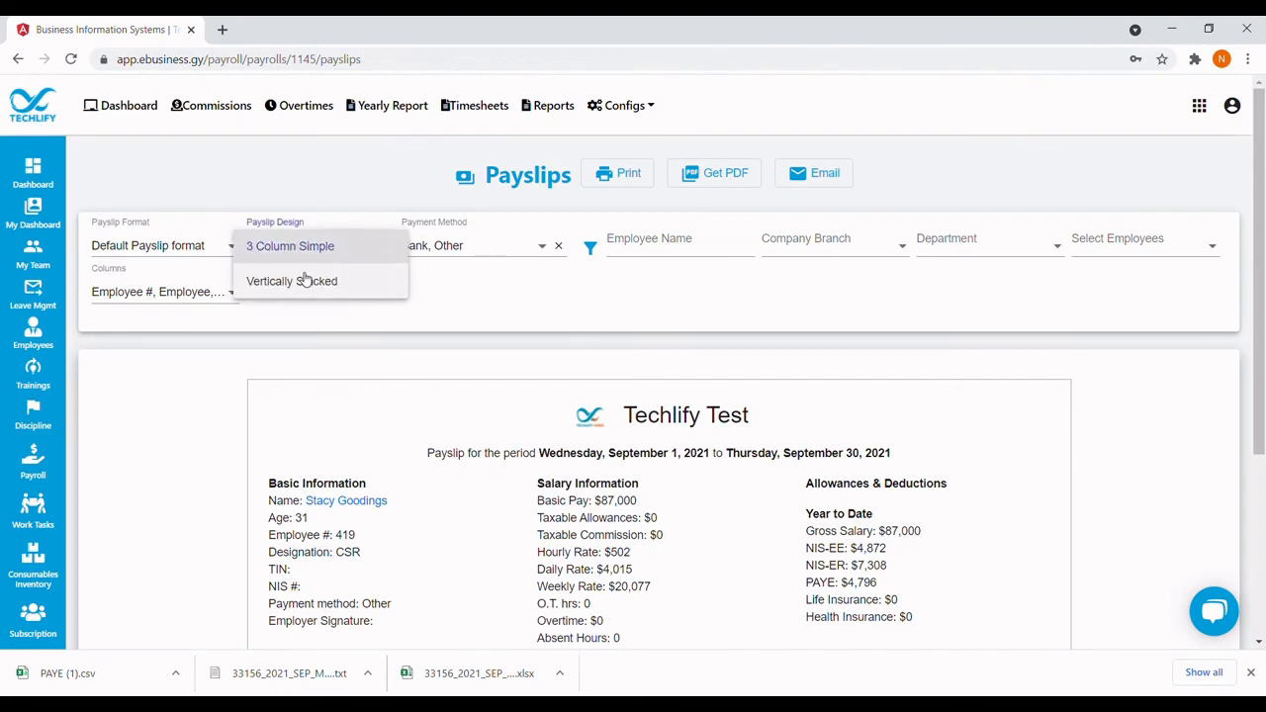
click(368, 284)
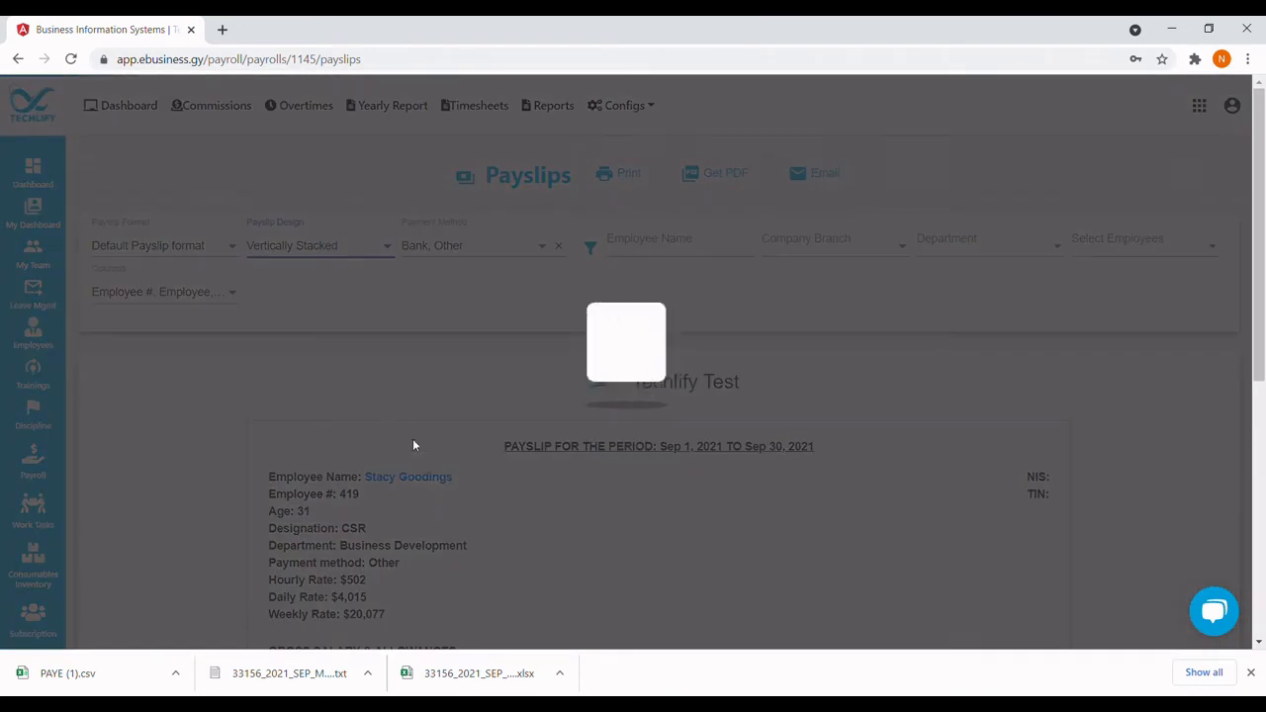
scroll(416, 445, down, 2)
scroll(423, 473, down, 2)
scroll(424, 473, up, 3)
scroll(424, 473, down, 2)
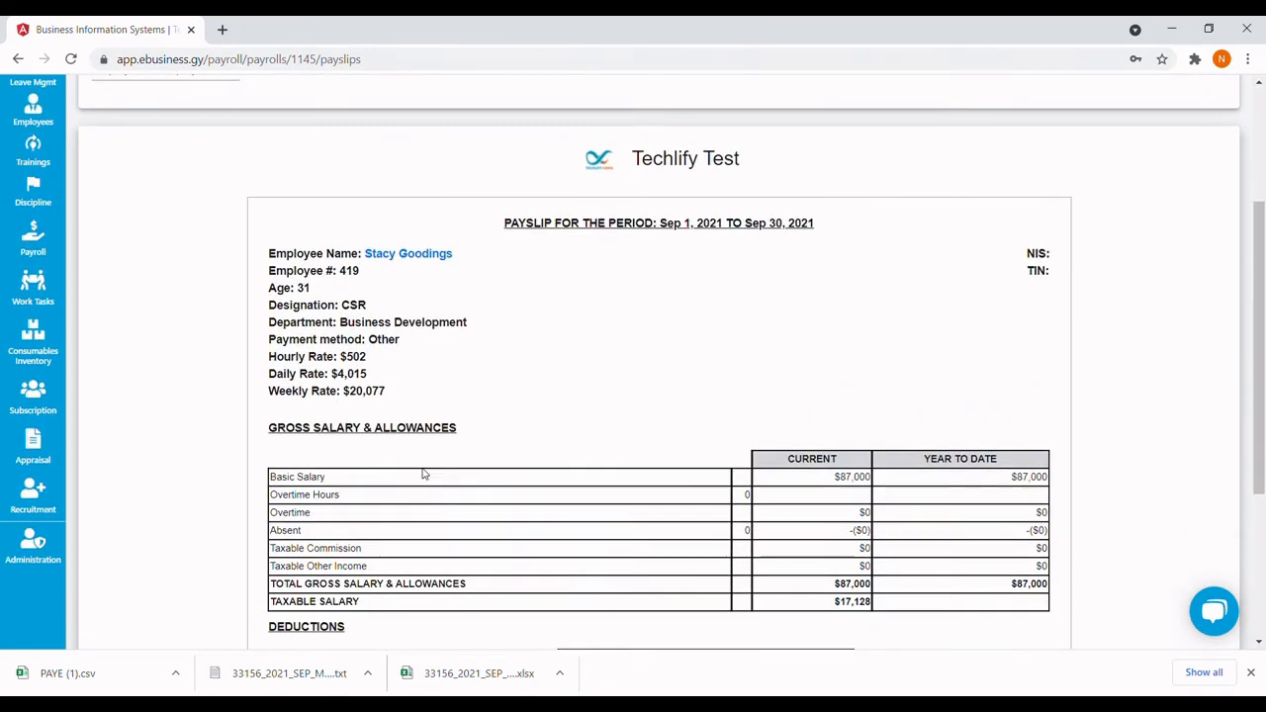
click(1250, 672)
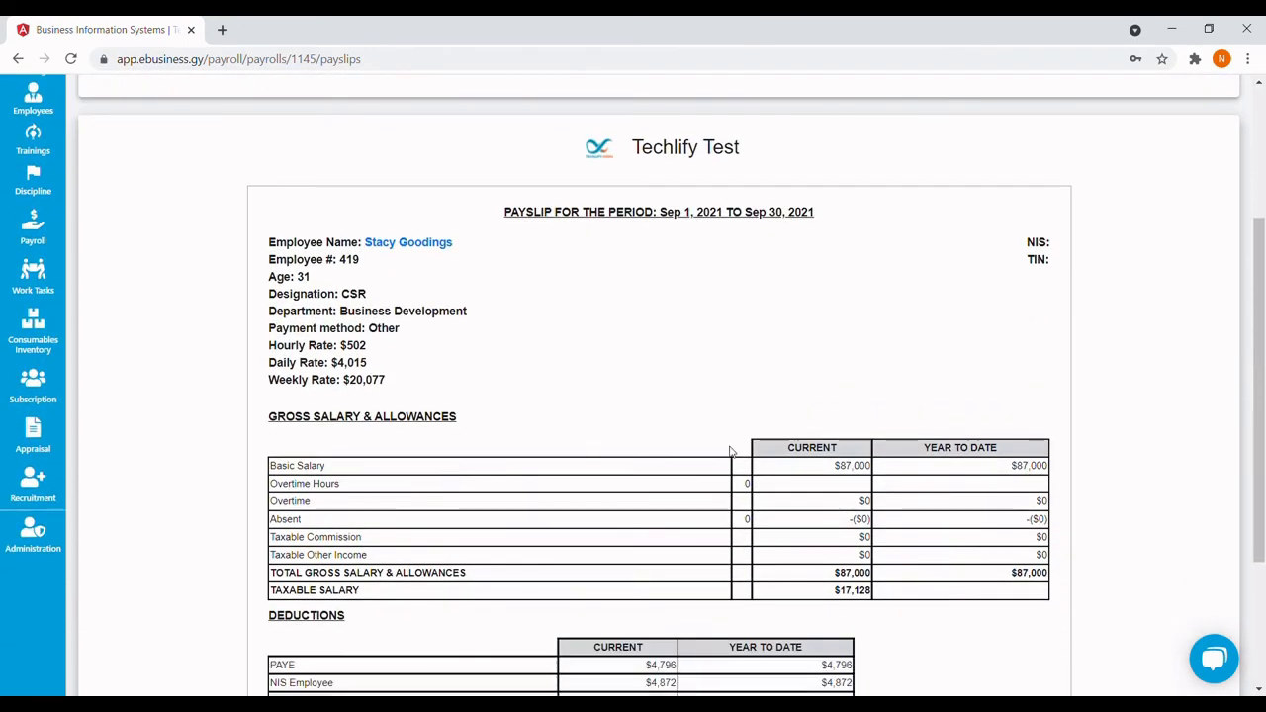
scroll(168, 342, up, 3)
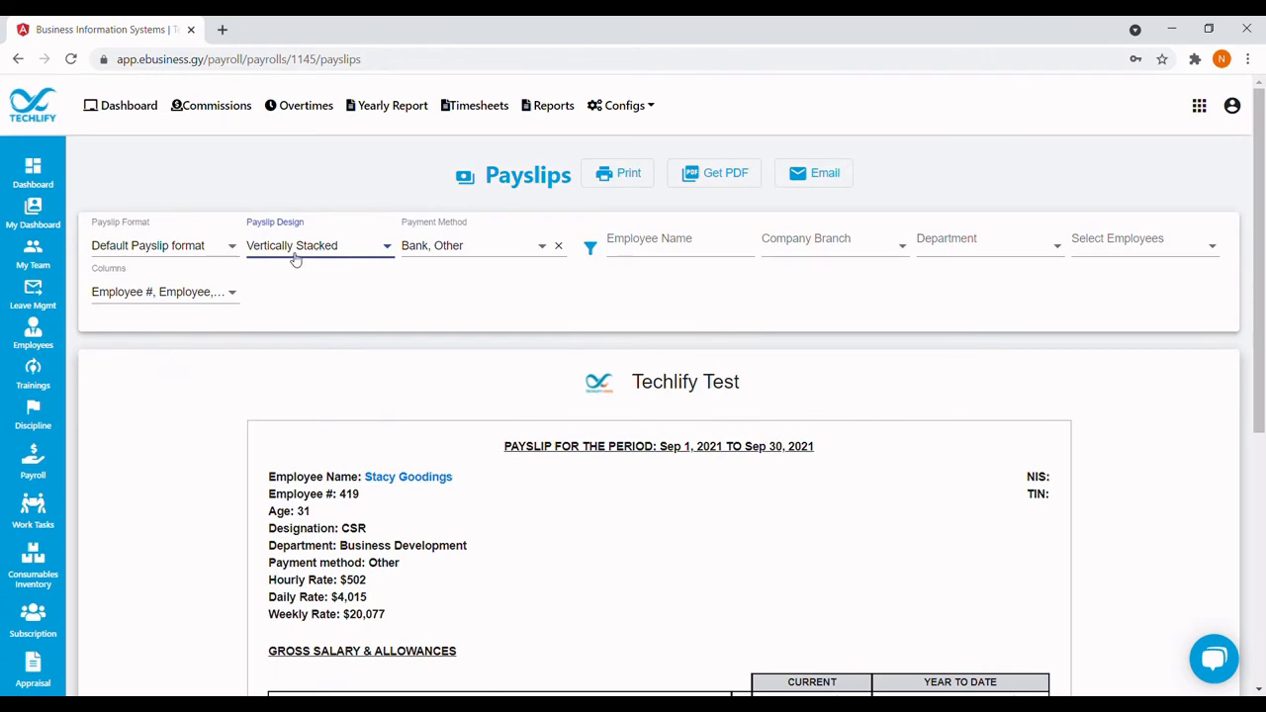
Switch payslips back to 3 Column Simple and add the Overtime Breakdown column.
click(294, 259)
click(286, 212)
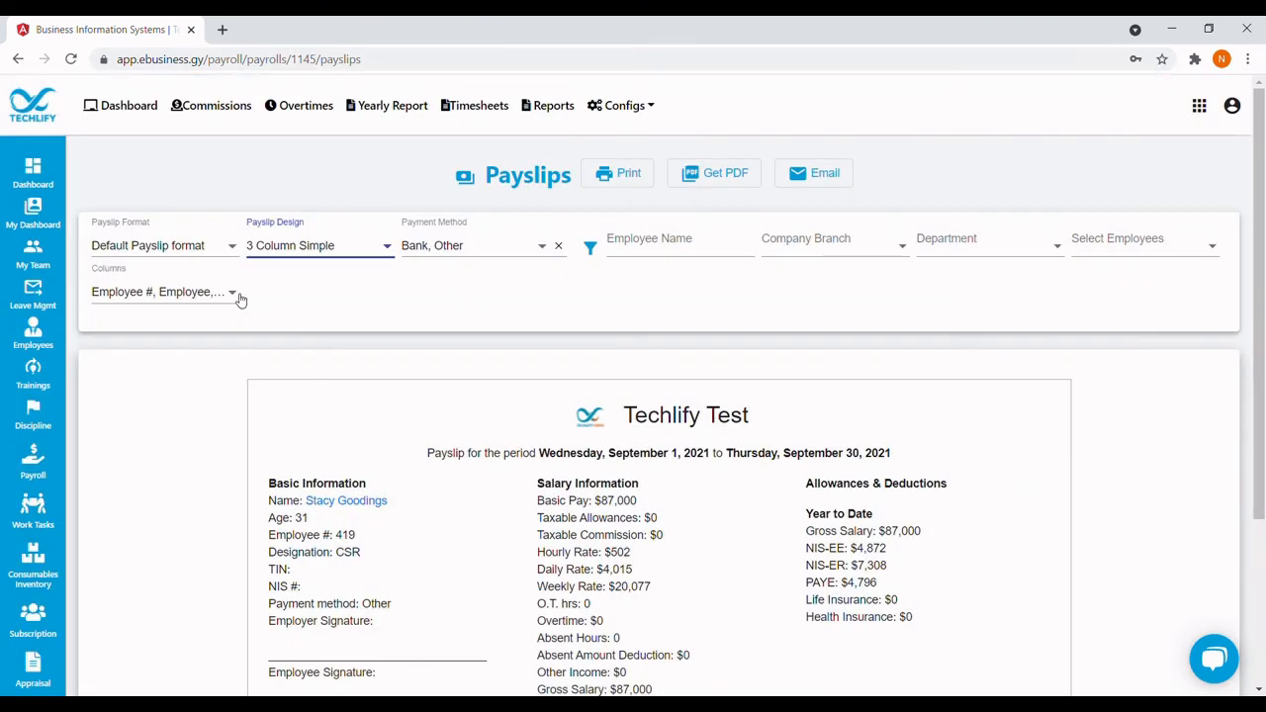
click(239, 293)
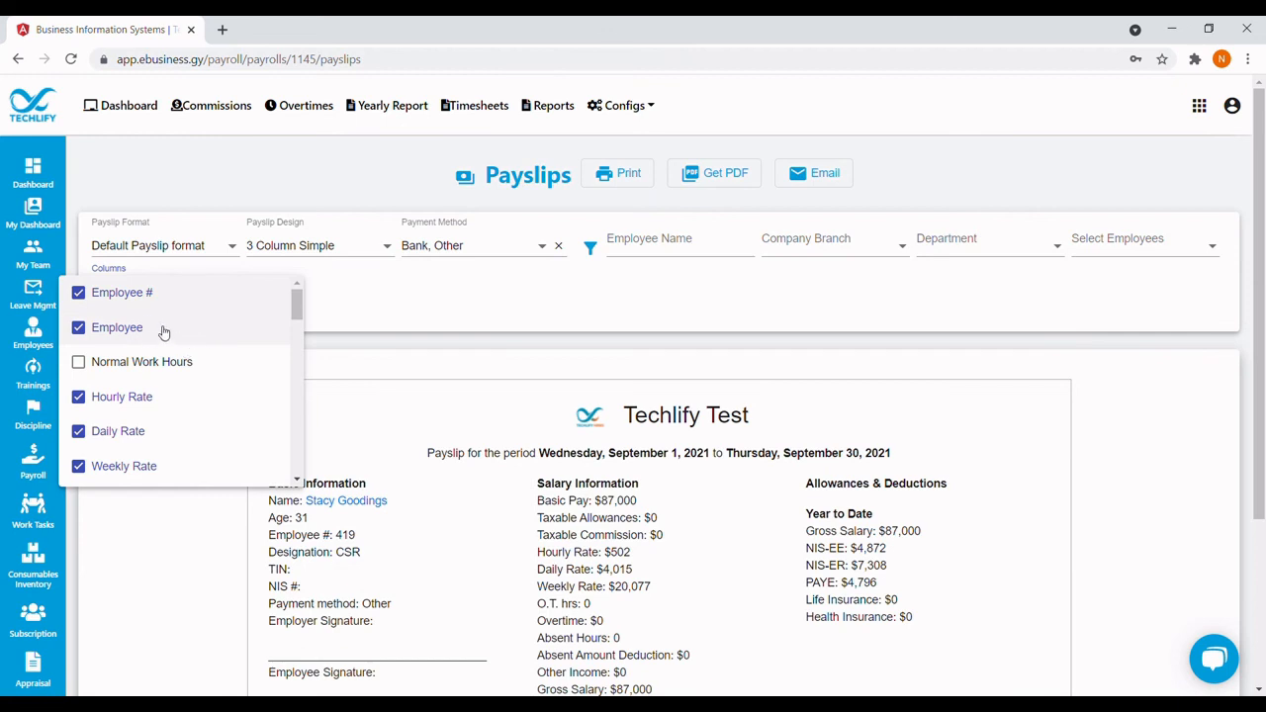
scroll(147, 406, down, 2)
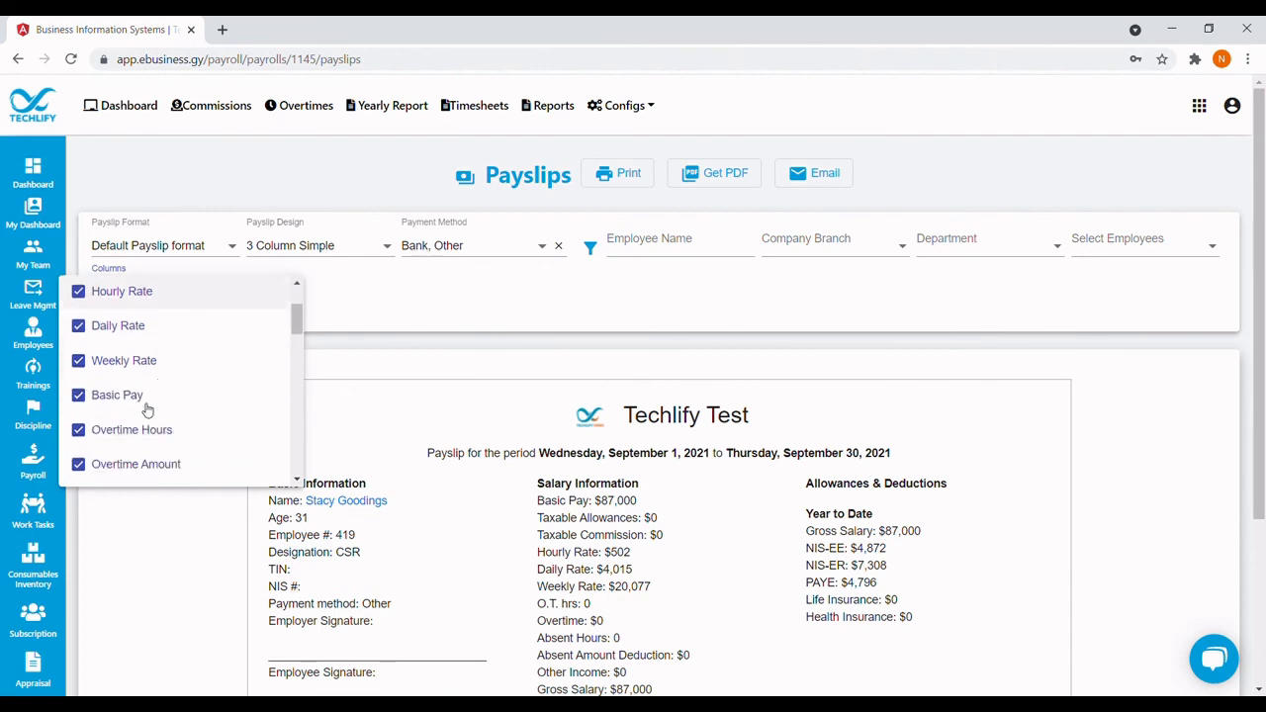
click(79, 406)
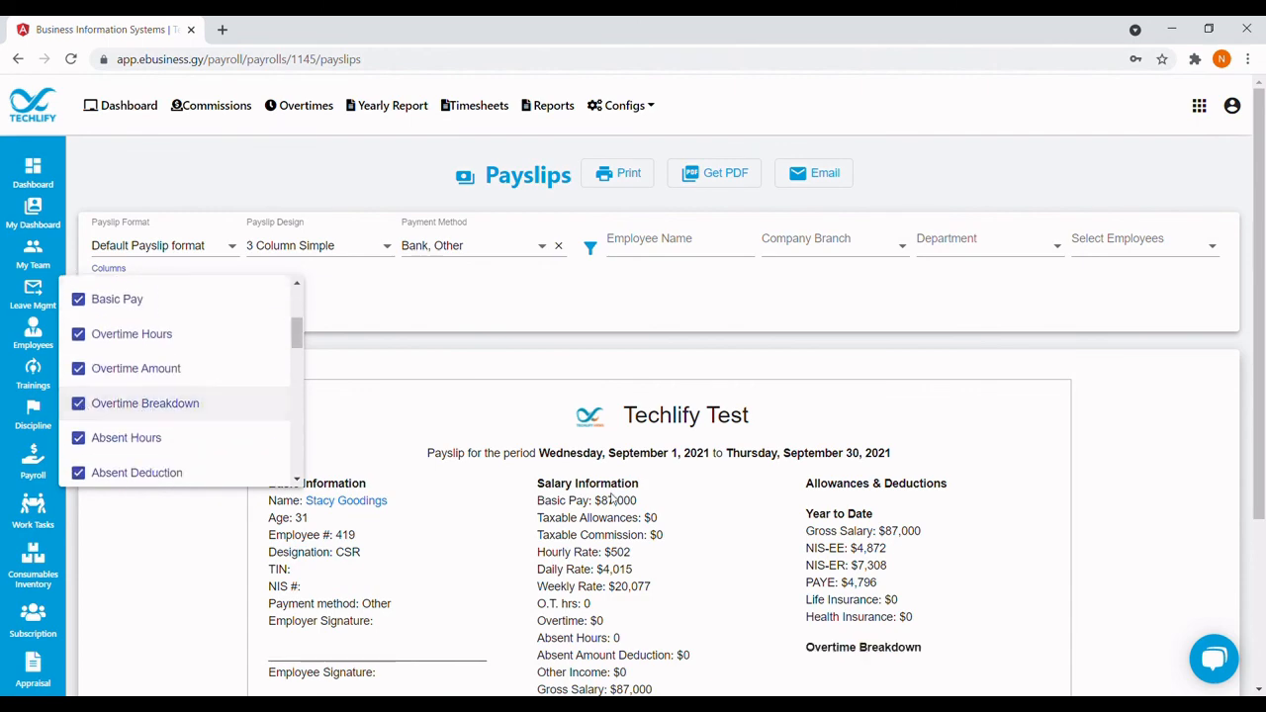
scroll(767, 577, down, 3)
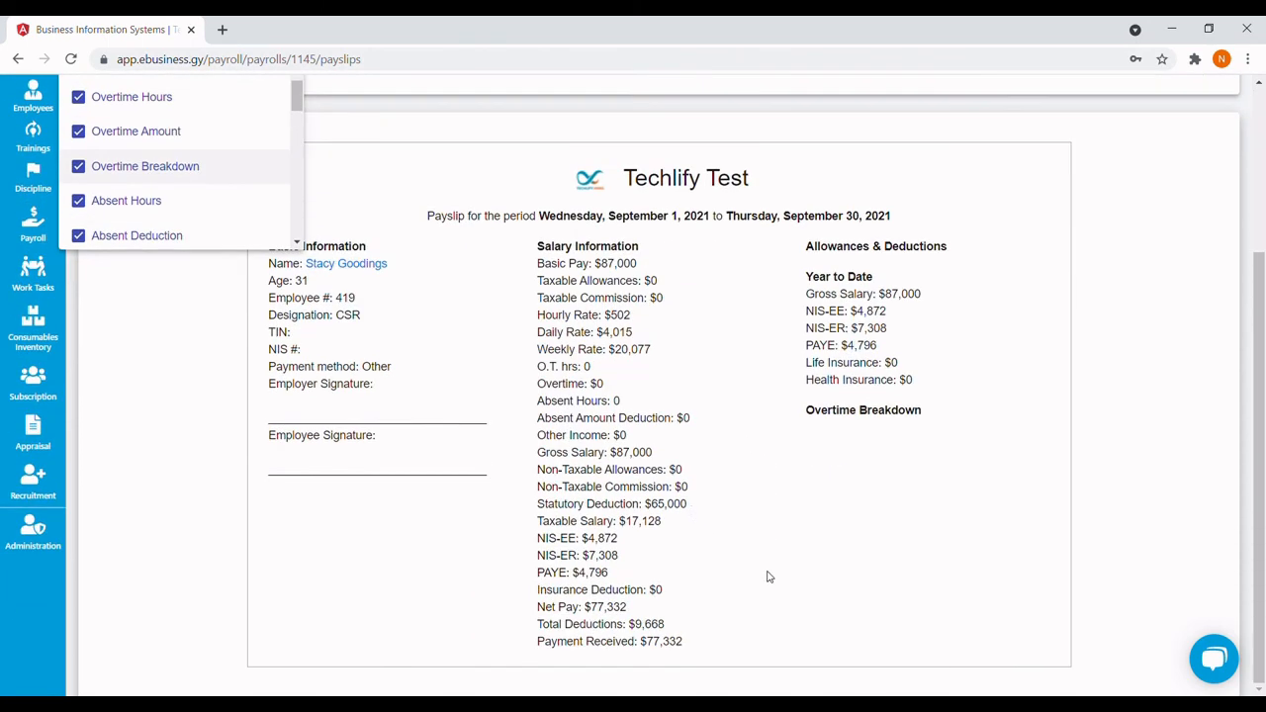
click(693, 511)
scroll(693, 511, up, 3)
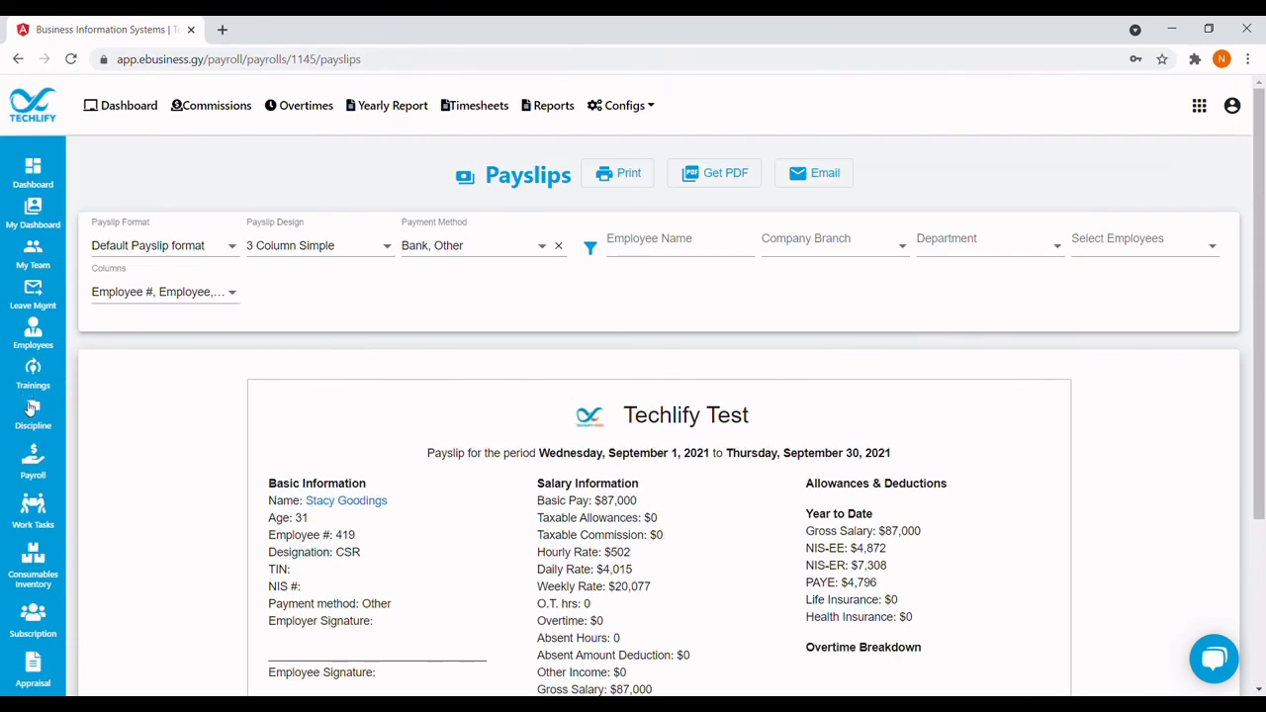
Return from the payslips to the Payrolls list, then go to the Employees dashboard.
click(33, 469)
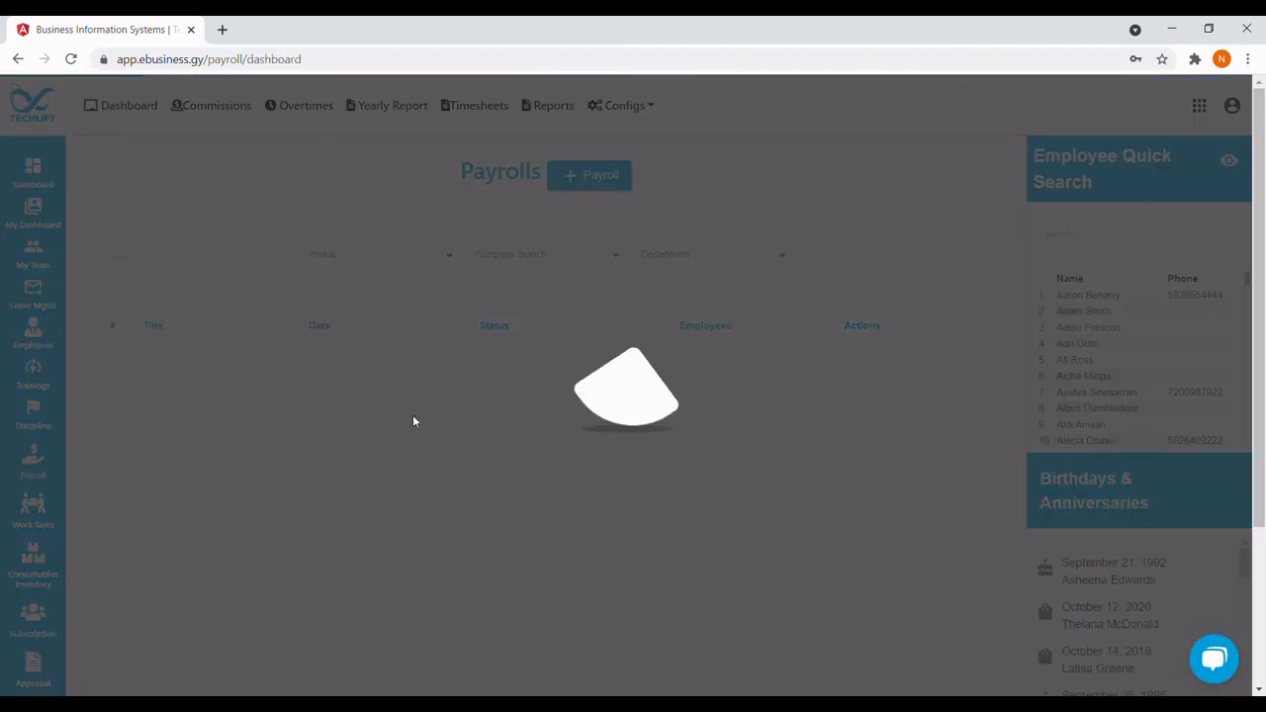
scroll(443, 482, down, 3)
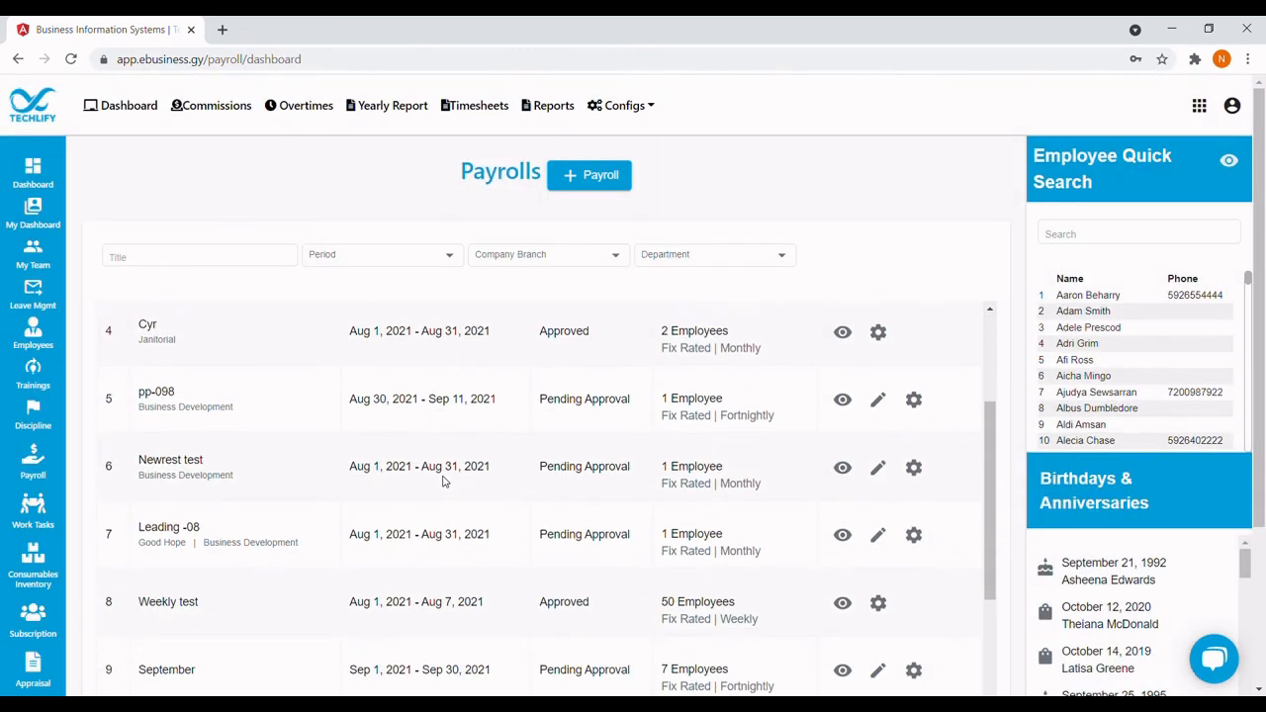
scroll(445, 481, up, 3)
click(35, 344)
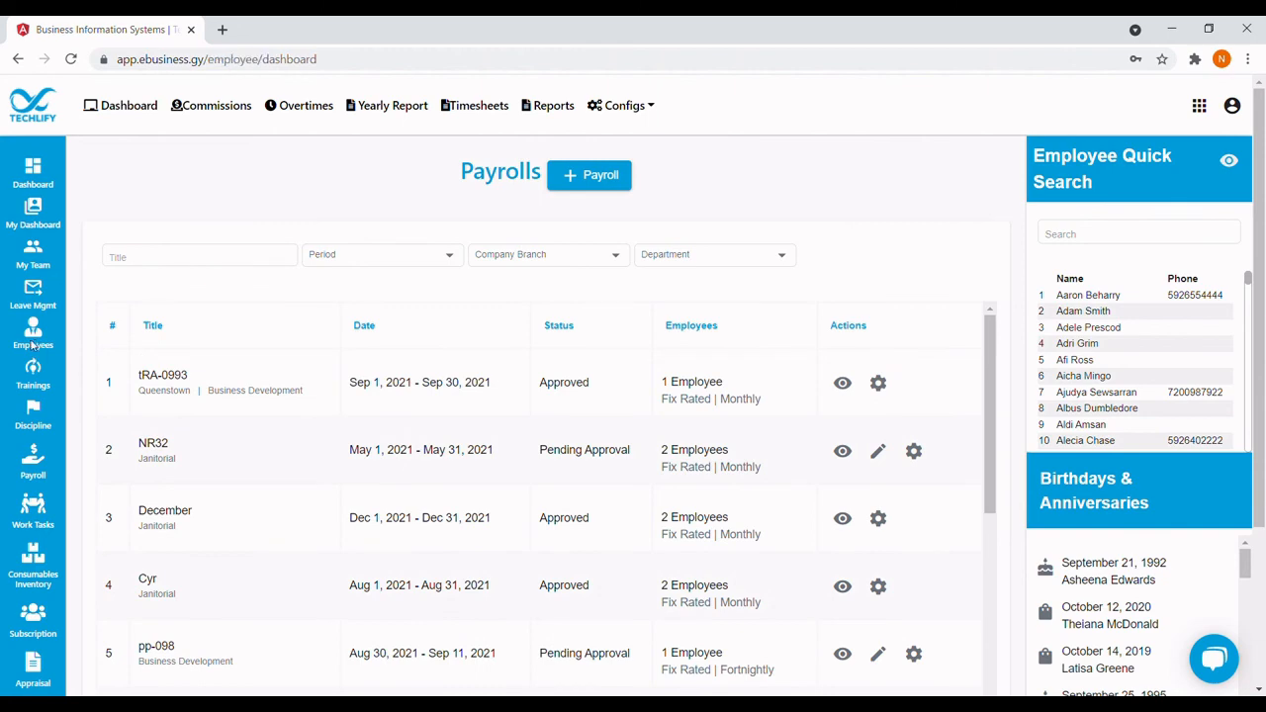